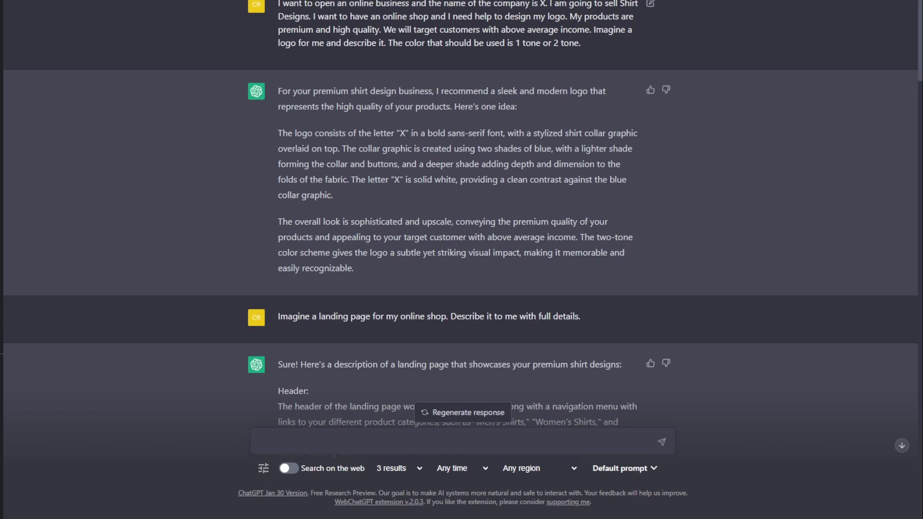
Select the X logo description paragraph in ChatGPT's first reply of the shirt-shop chat
left_click_drag(592, 29, 628, 29)
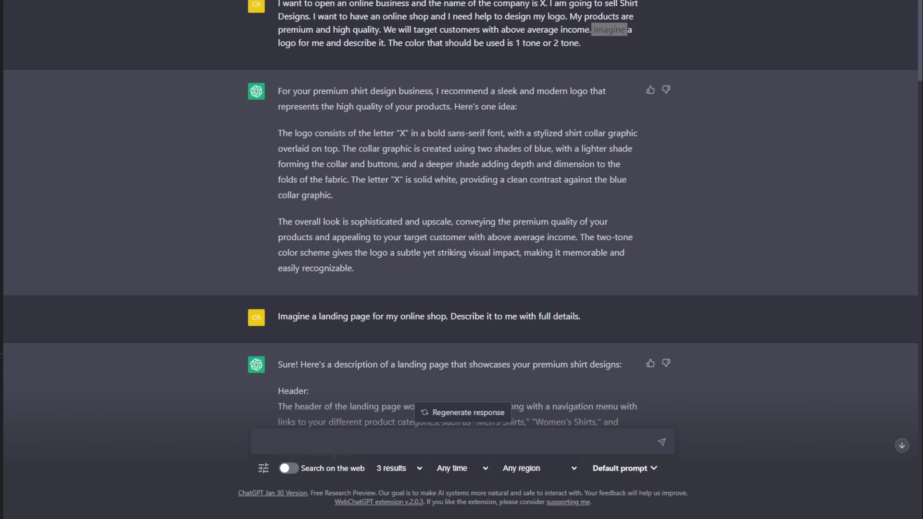
left_click_drag(278, 133, 361, 182)
left_click_drag(274, 136, 344, 203)
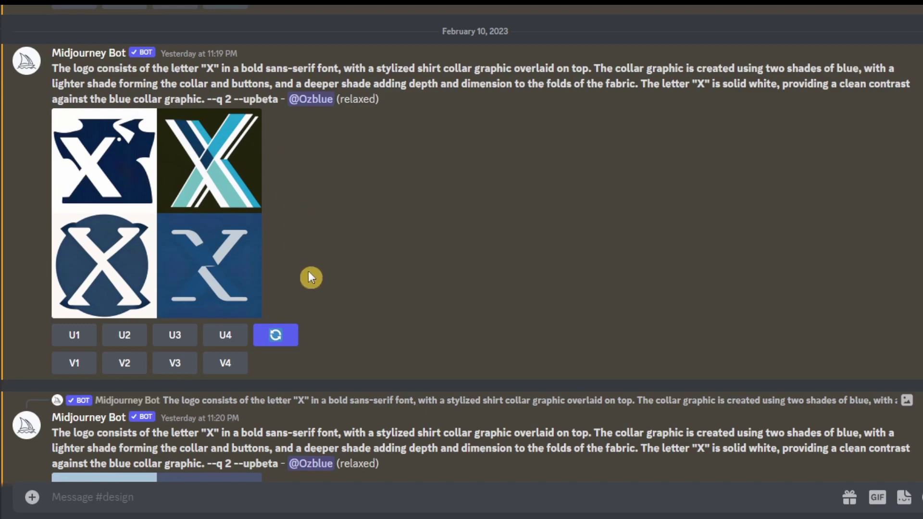
Scroll the Midjourney channel to the upscaled blue-and-white X logo, then return to ChatGPT
scroll(320, 255, "down", 10)
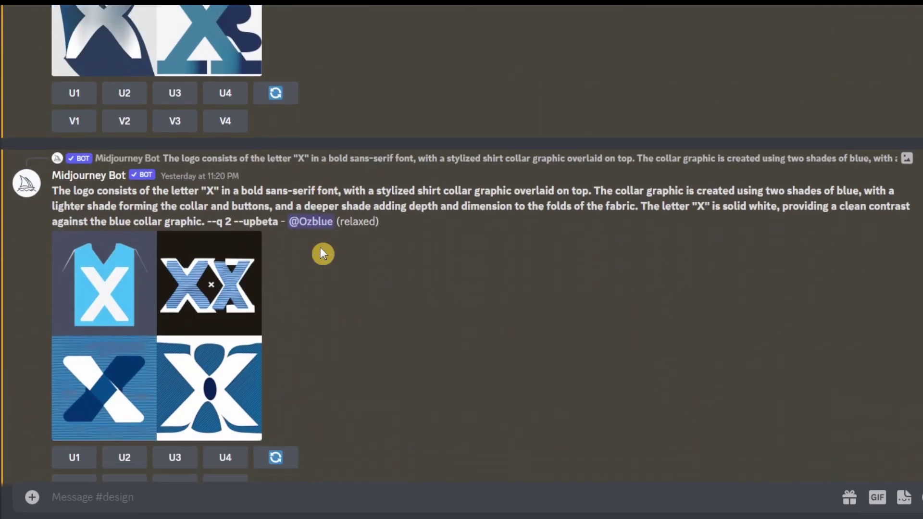
scroll(322, 254, "down", 20)
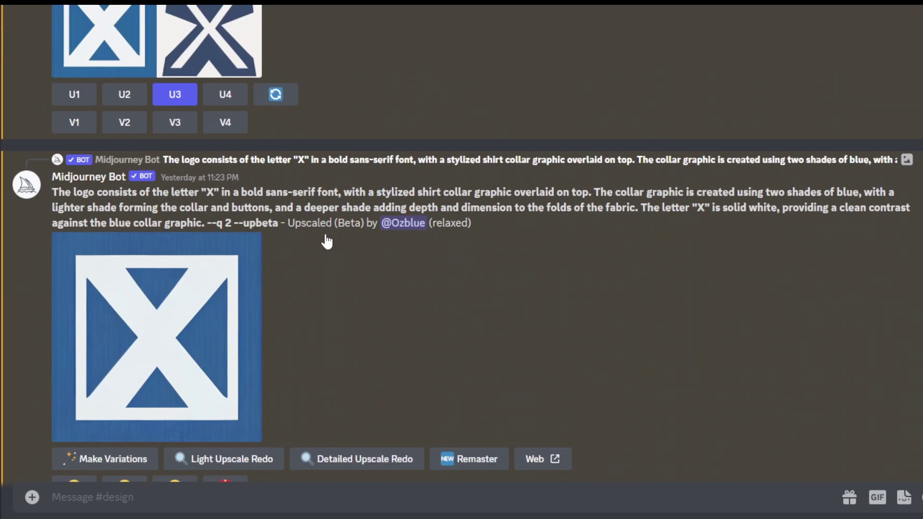
scroll(326, 241, "down", 1)
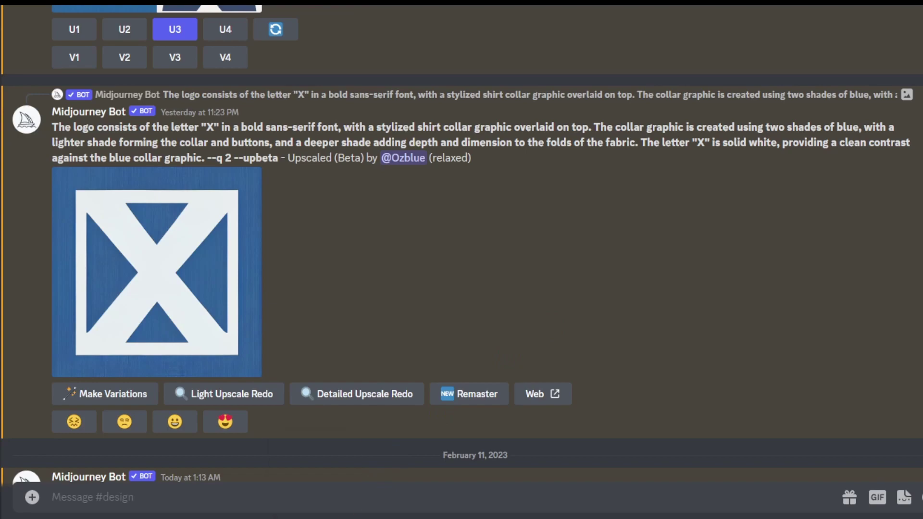
left_click(311, 476)
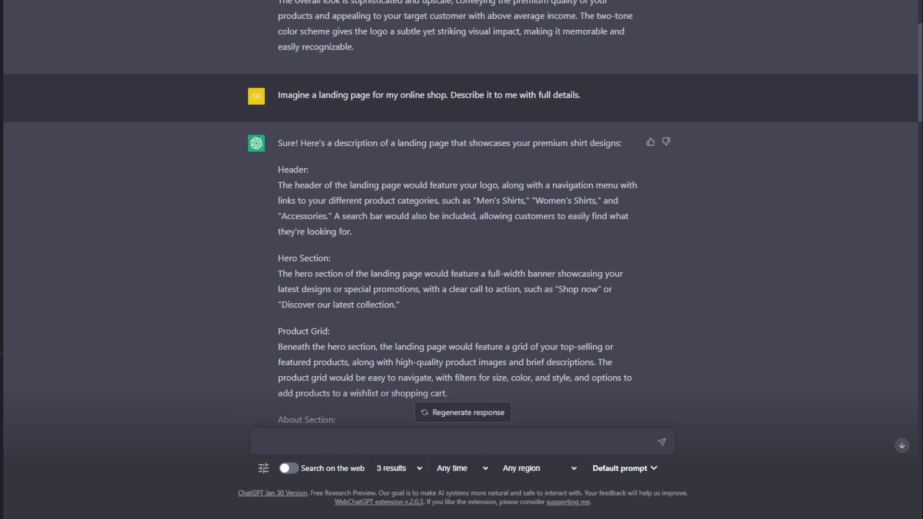
Select the landing-page prompt text in the ChatGPT conversation
left_click_drag(278, 95, 588, 100)
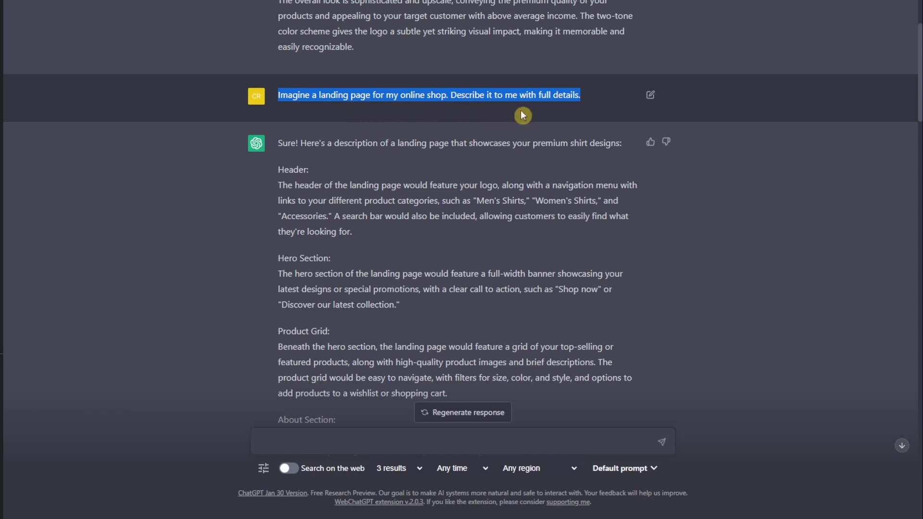
left_click(527, 140)
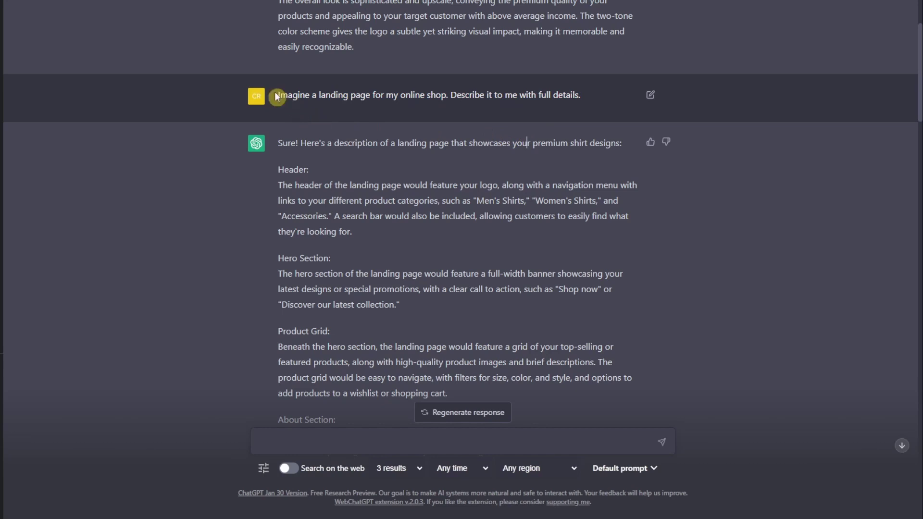
left_click_drag(277, 96, 575, 121)
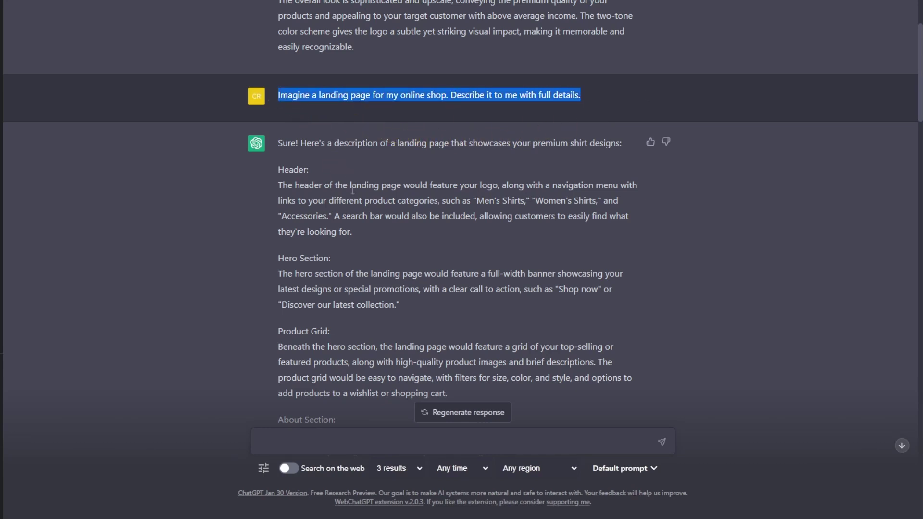
Select the innovative website prompt further down the chat
scroll(353, 190, "down", 1)
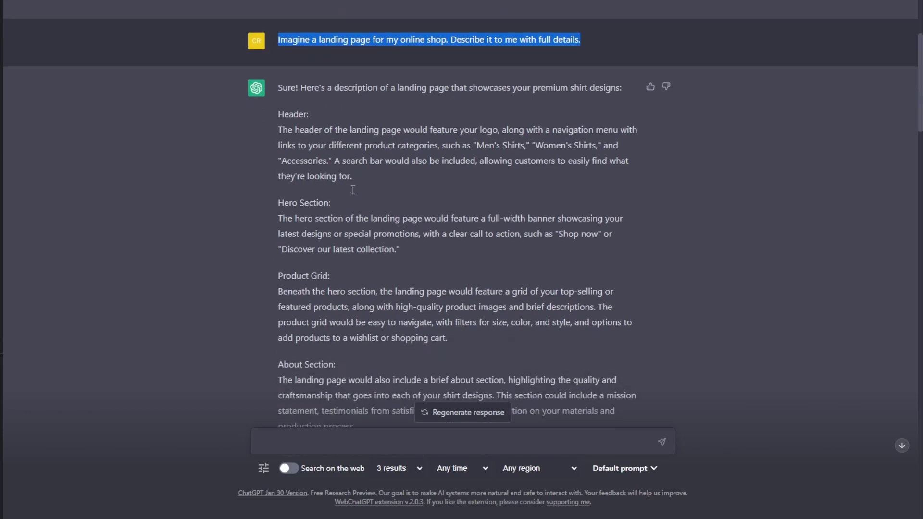
scroll(353, 190, "down", 1)
scroll(353, 190, "down", 6)
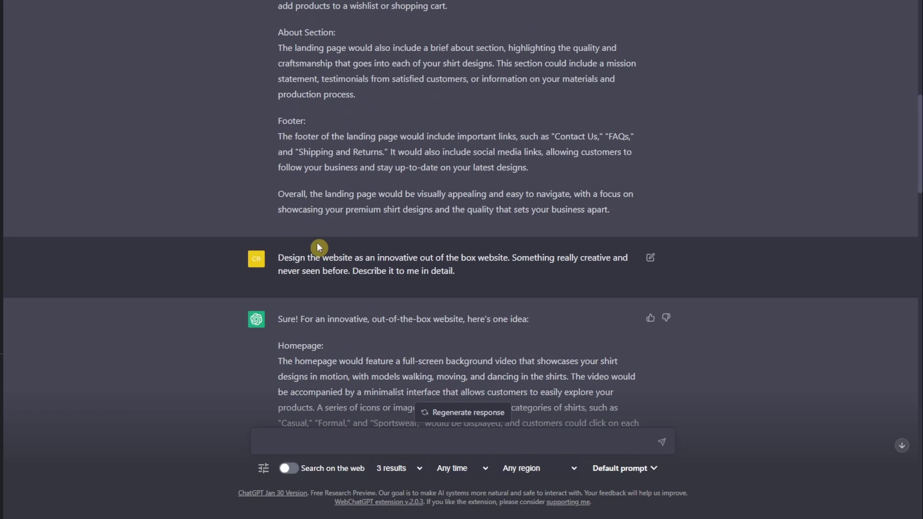
left_click_drag(279, 260, 490, 271)
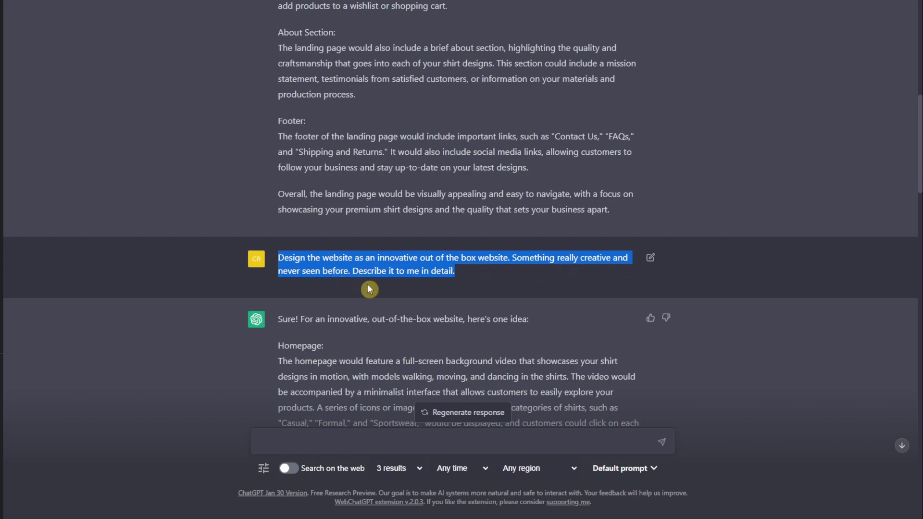
Select the innovative website's description from Homepage through Checkout
scroll(489, 289, "down", 3)
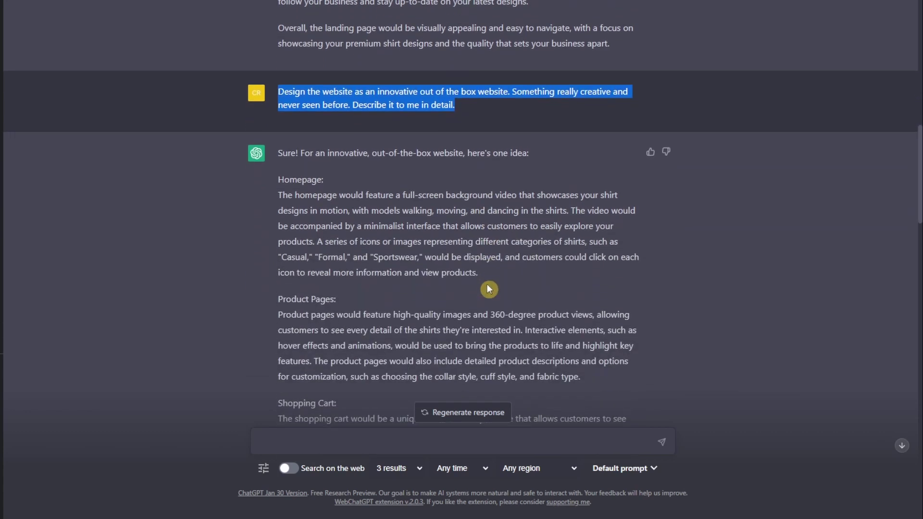
scroll(489, 289, "down", 3)
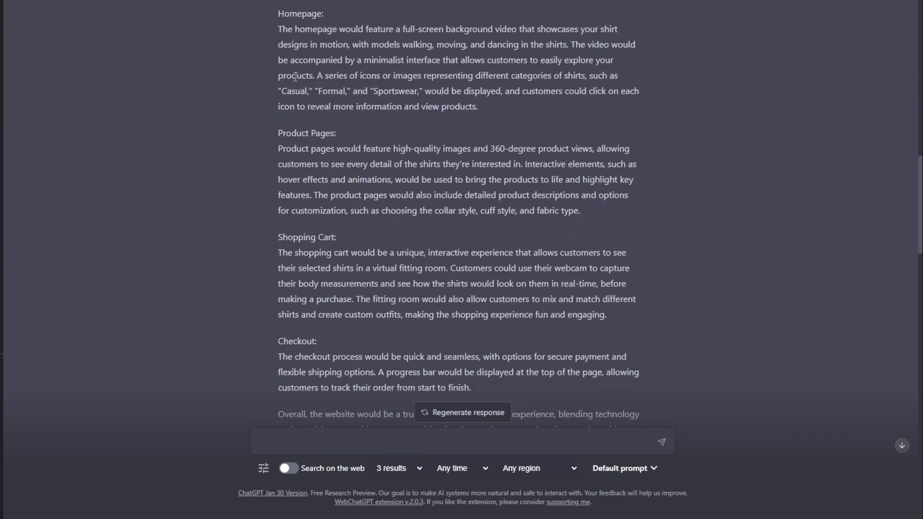
left_click_drag(278, 14, 466, 295)
scroll(468, 295, "down", 3)
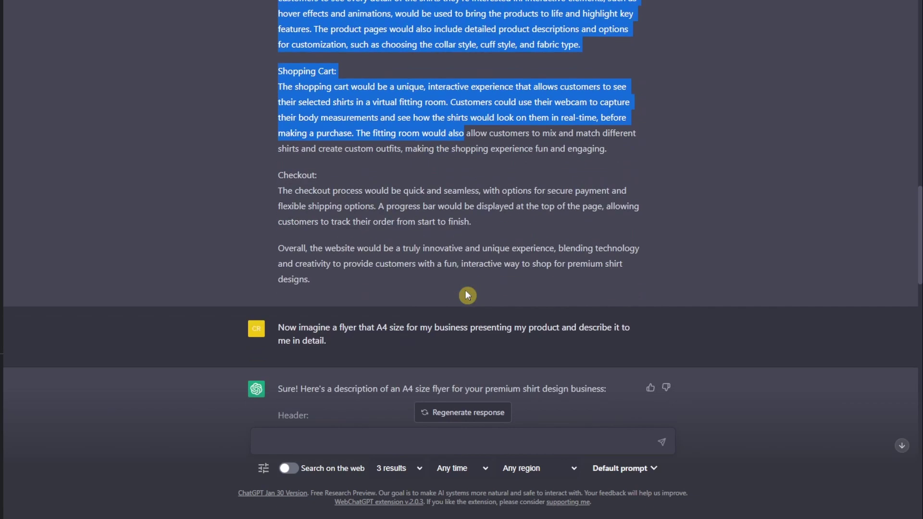
scroll(467, 295, "up", 3)
left_click_drag(278, 13, 506, 341)
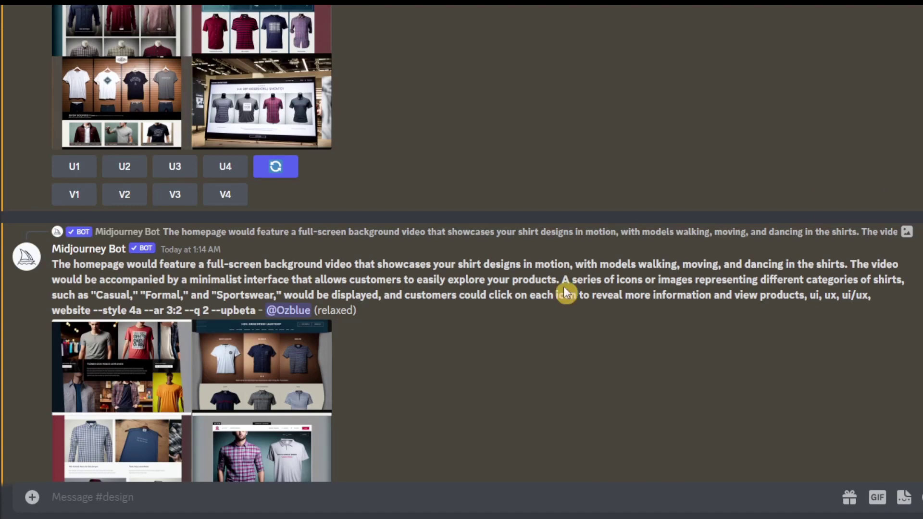
Highlight the --ar 3:2 aspect-ratio parameter in the shirt-store website prompt
scroll(564, 287, "up", 5)
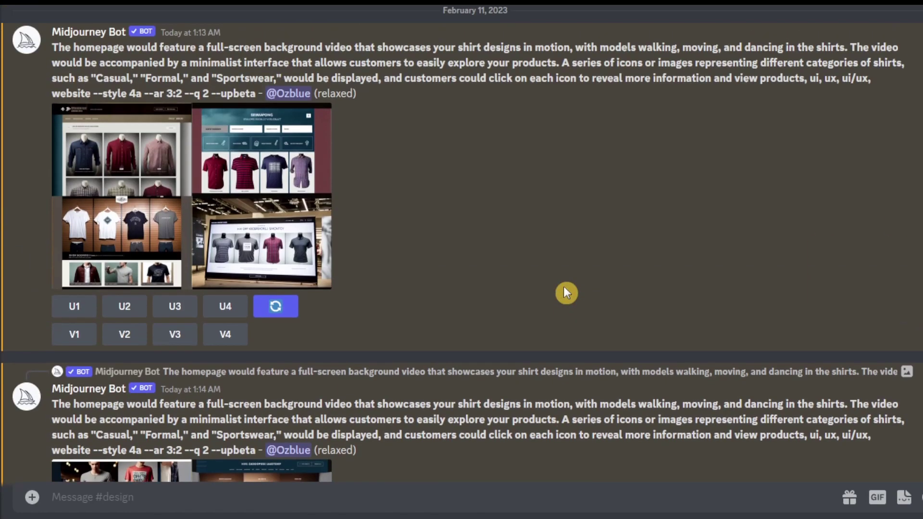
scroll(563, 292, "up", 3)
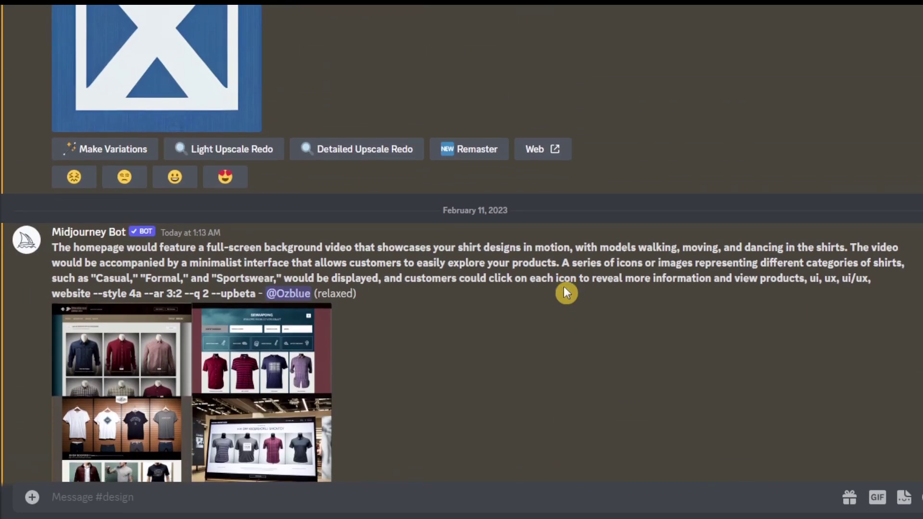
scroll(563, 291, "down", 6)
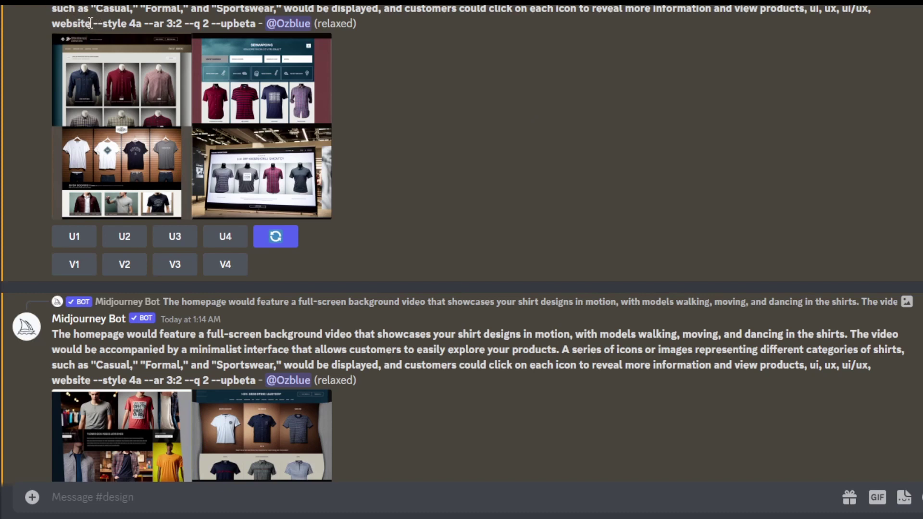
left_click_drag(91, 23, 184, 20)
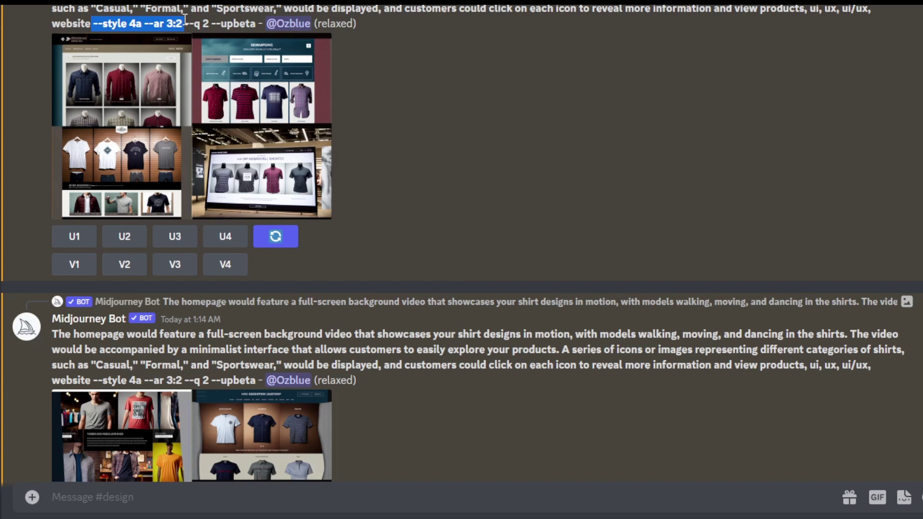
left_click(171, 24)
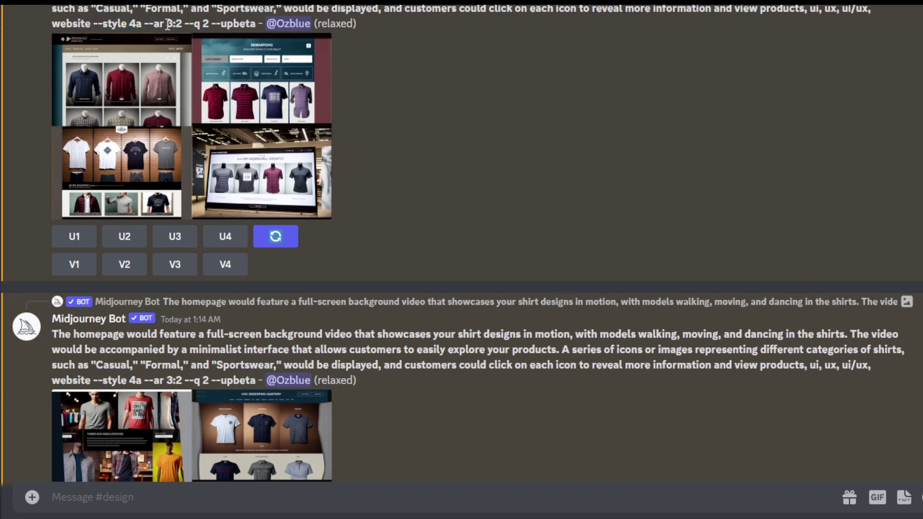
left_click_drag(144, 25, 184, 26)
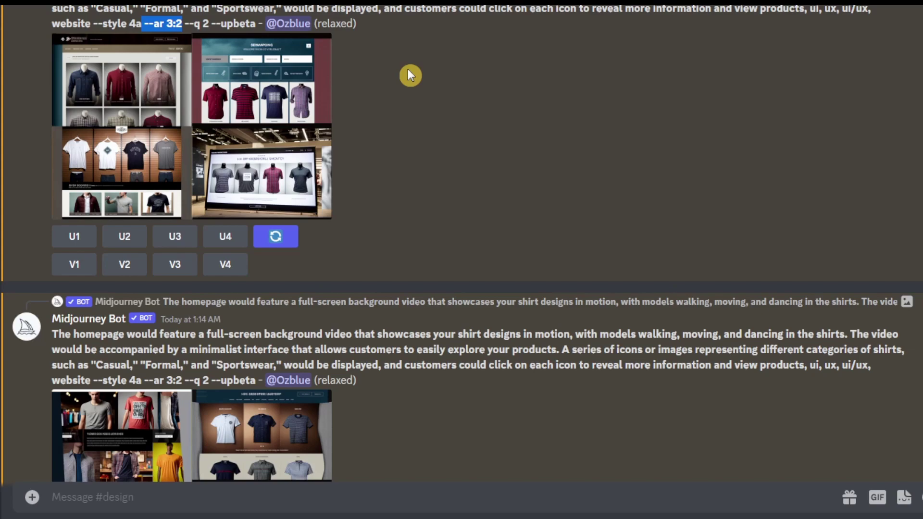
Scroll down to the 2:35 AM upscaled image of five shirts on mannequins
scroll(410, 72, "down", 10)
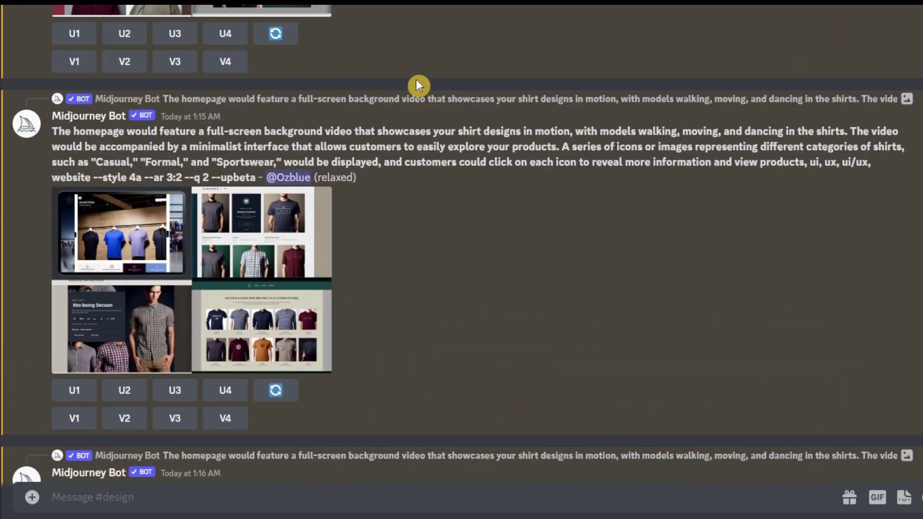
scroll(419, 85, "down", 20)
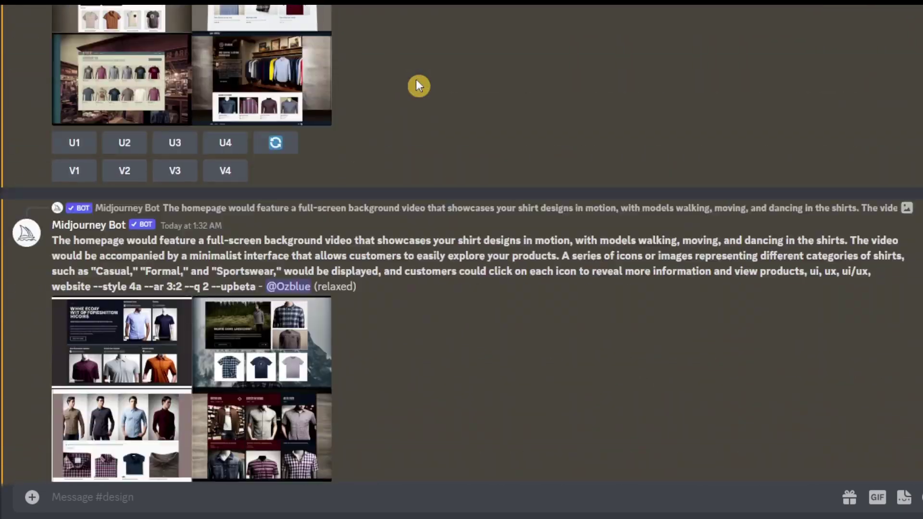
scroll(417, 82, "down", 15)
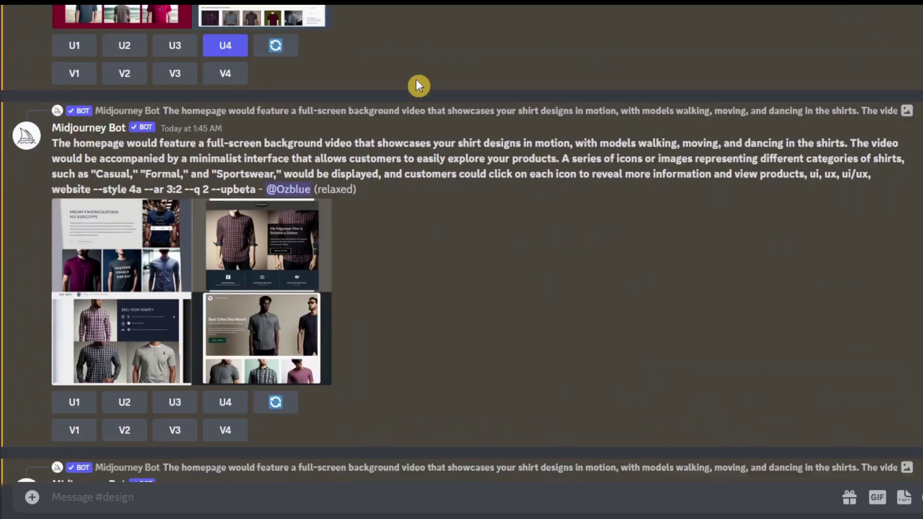
scroll(417, 83, "down", 10)
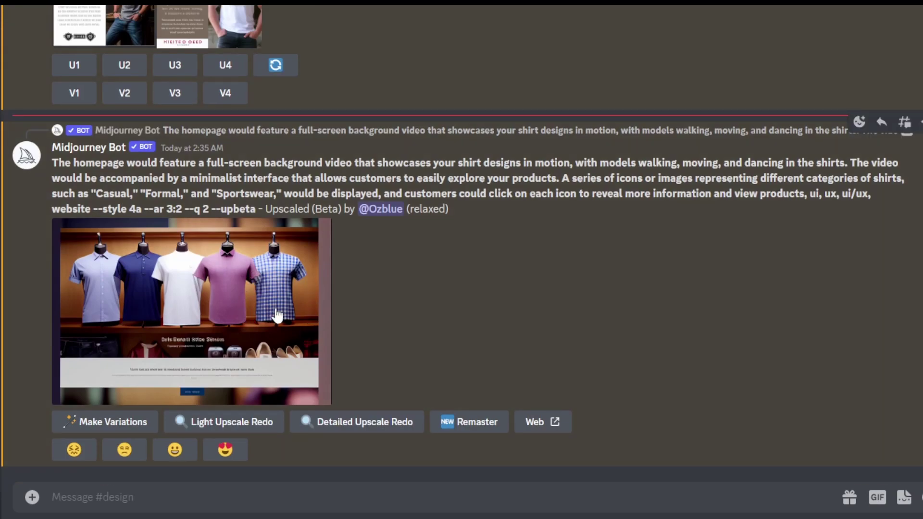
left_click(539, 276)
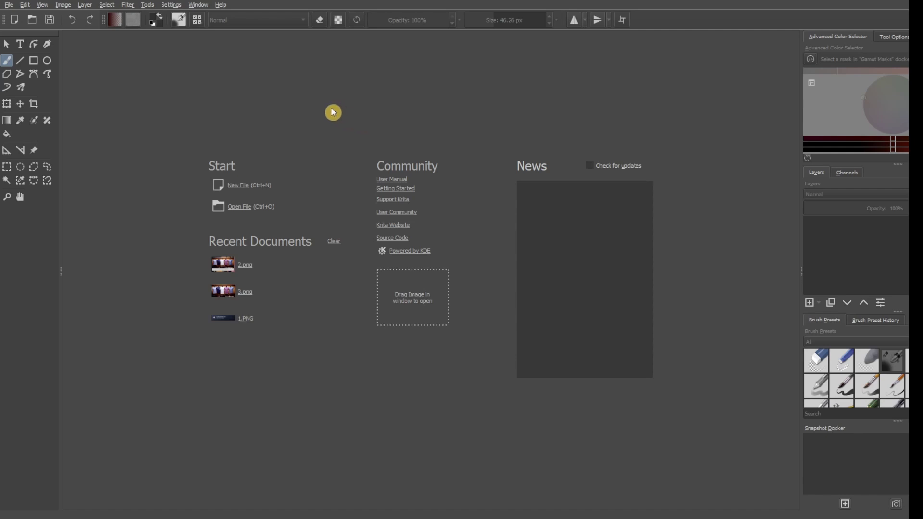
Open 2.png from the Website Sample Assets folder in Krita
left_click(9, 5)
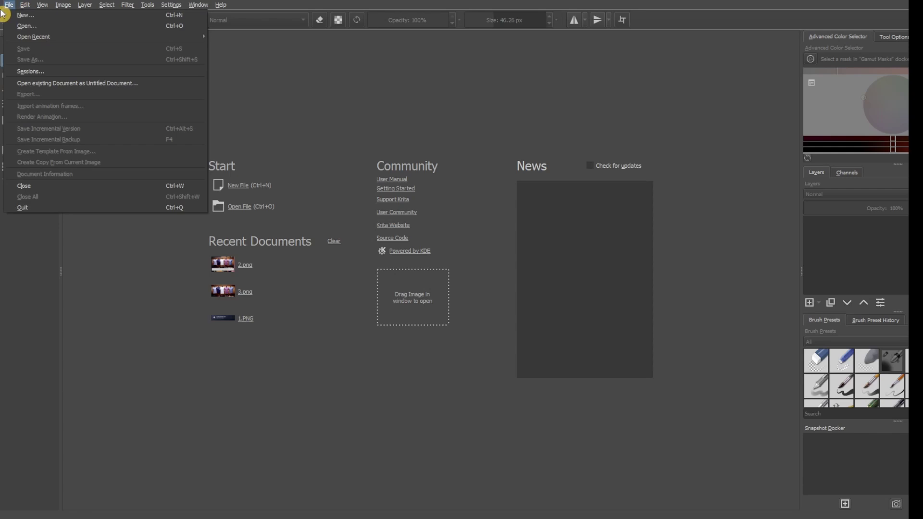
left_click(22, 26)
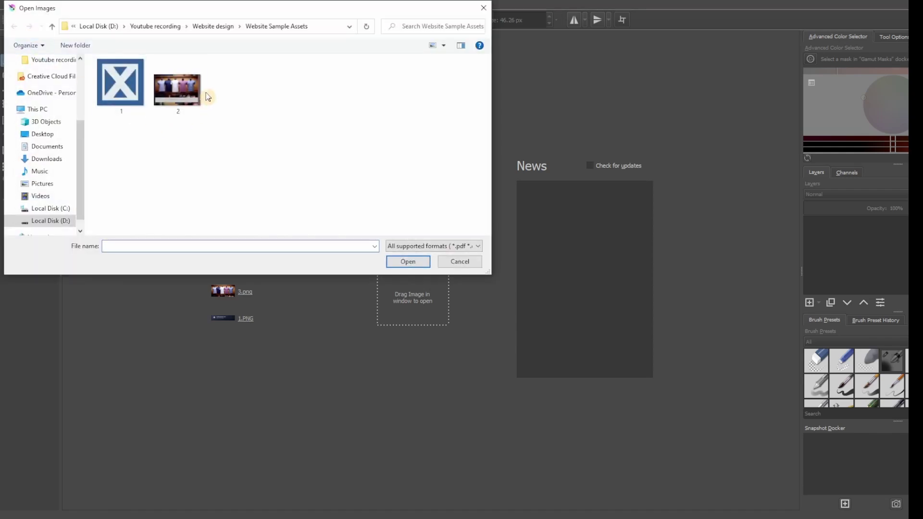
left_click(178, 98)
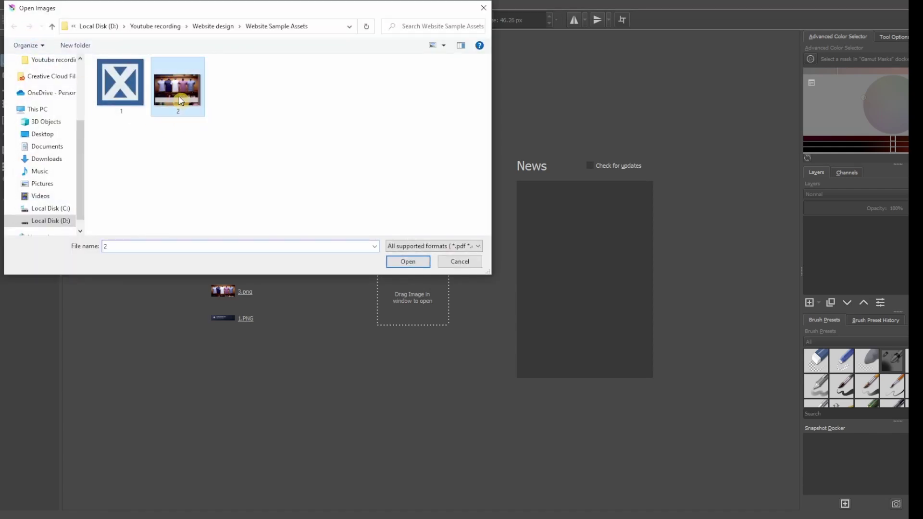
left_click(411, 263)
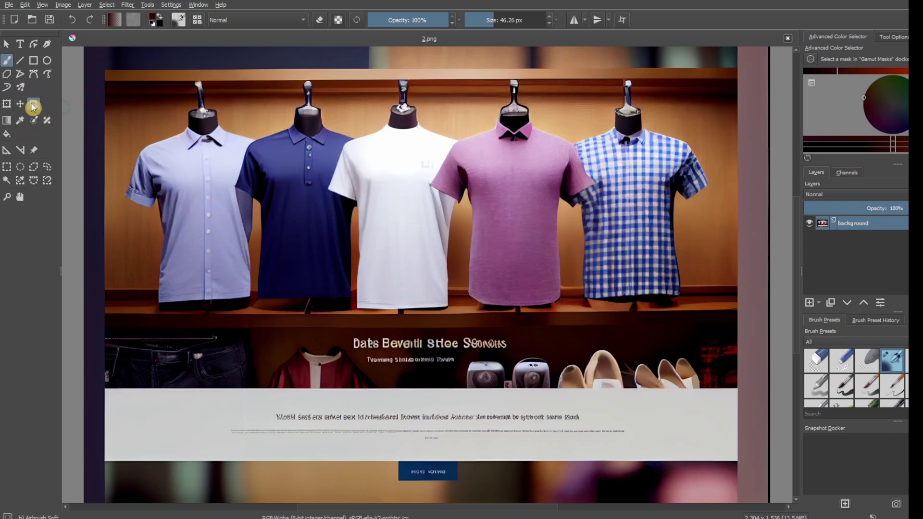
Crop 2.png to the shirts and shelf, removing the text panel and button
left_click(34, 103)
left_click_drag(106, 71, 737, 389)
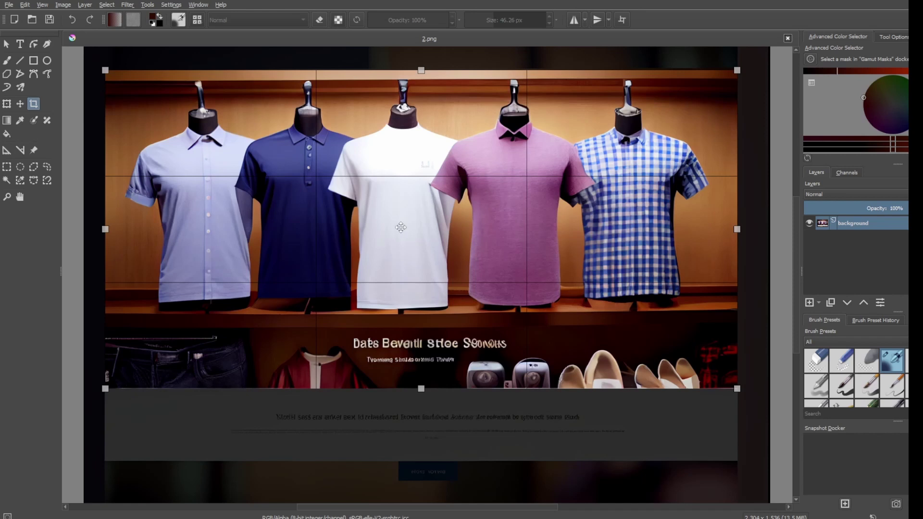
key("Return")
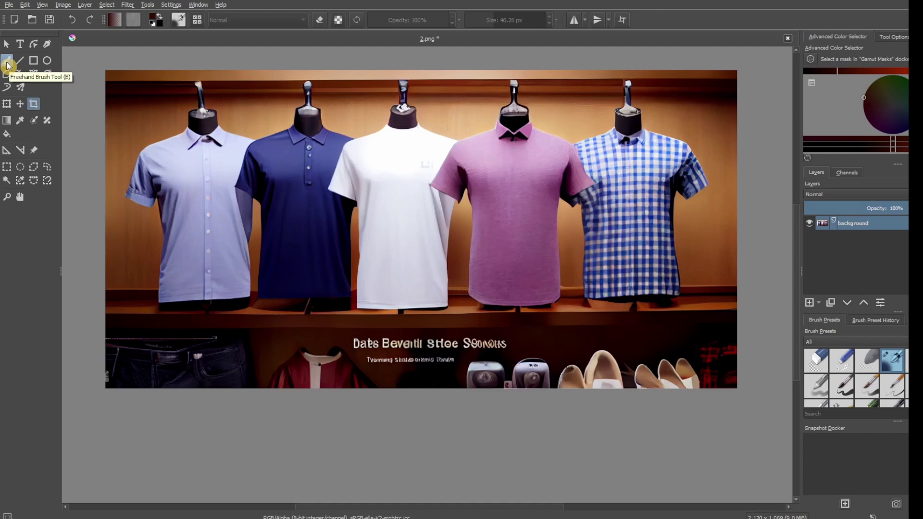
Paint over the garbled store title and tagline with a 218 px brush in the dark shelf colour
left_click(7, 61)
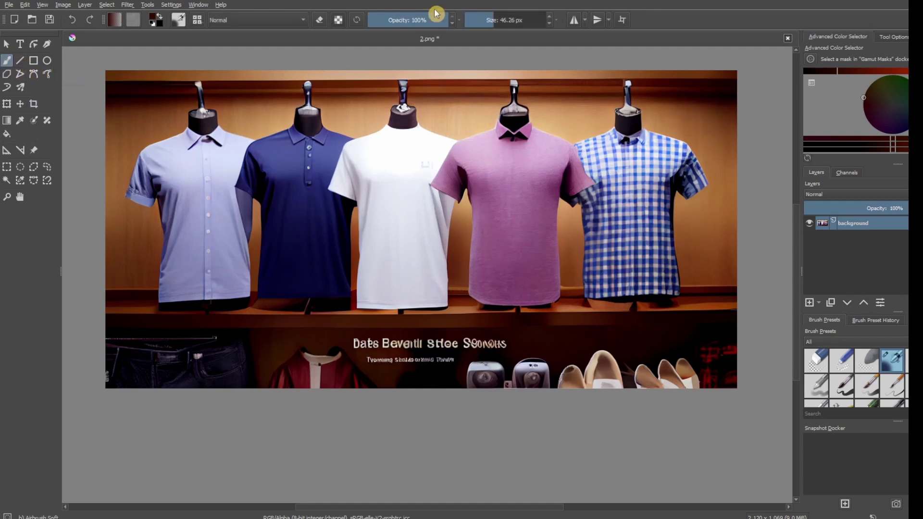
mouse_move(498, 19)
left_mouse_down()
mouse_move(529, 20)
mouse_move(494, 20)
left_mouse_up()
left_click(553, 342, "ctrl")
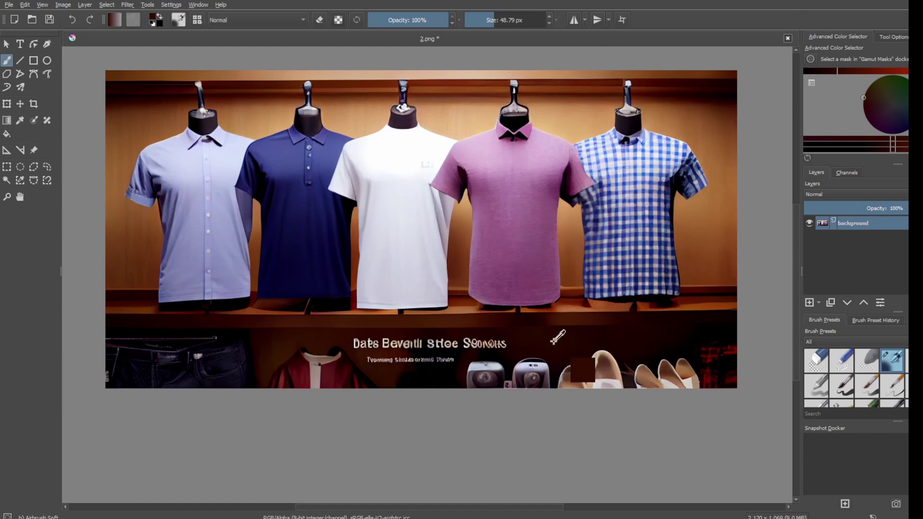
mouse_move(553, 341)
left_mouse_down()
mouse_move(362, 325)
mouse_move(570, 336)
mouse_move(543, 339)
left_mouse_up()
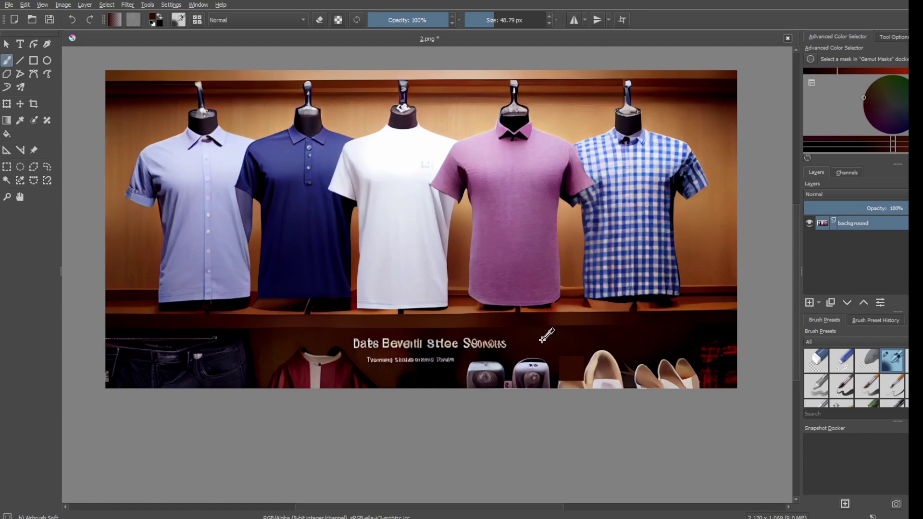
left_click(543, 337, "ctrl")
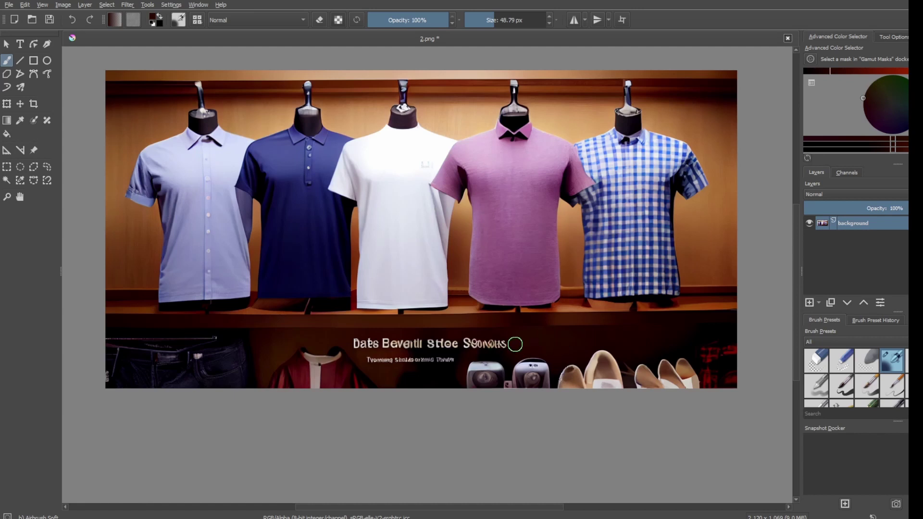
mouse_move(515, 345)
left_mouse_down()
mouse_move(356, 346)
mouse_move(383, 363)
mouse_move(369, 361)
mouse_move(449, 358)
mouse_move(409, 343)
mouse_move(384, 348)
mouse_move(390, 357)
mouse_move(351, 345)
mouse_move(455, 347)
mouse_move(419, 348)
mouse_move(434, 346)
mouse_move(405, 369)
mouse_move(373, 349)
mouse_move(414, 359)
mouse_move(383, 360)
mouse_move(393, 365)
mouse_move(375, 353)
mouse_move(429, 365)
mouse_move(410, 364)
mouse_move(443, 350)
mouse_move(435, 344)
mouse_move(447, 361)
mouse_move(463, 346)
mouse_move(433, 362)
mouse_move(407, 363)
mouse_move(406, 354)
mouse_move(441, 353)
mouse_move(435, 347)
mouse_move(405, 349)
left_mouse_up()
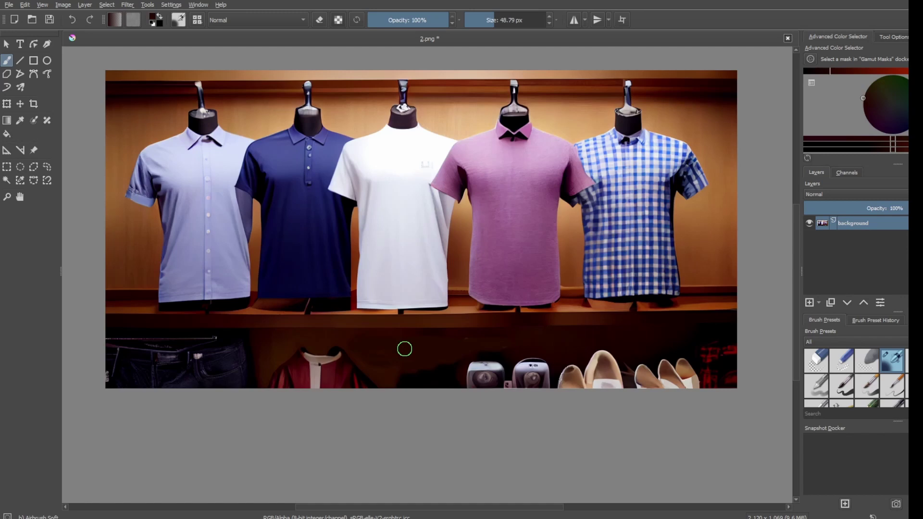
left_click(9, 5)
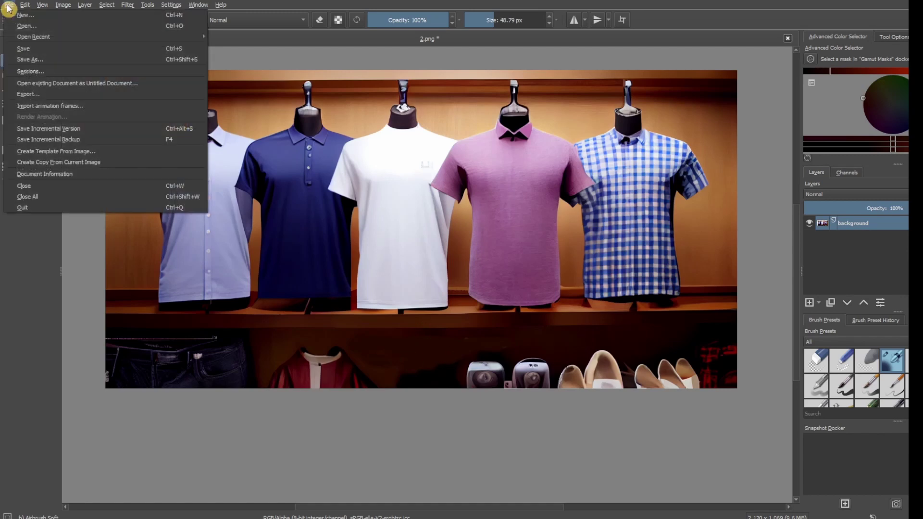
Save the edited image as 3.png, accepting the default PNG options
left_click(58, 64)
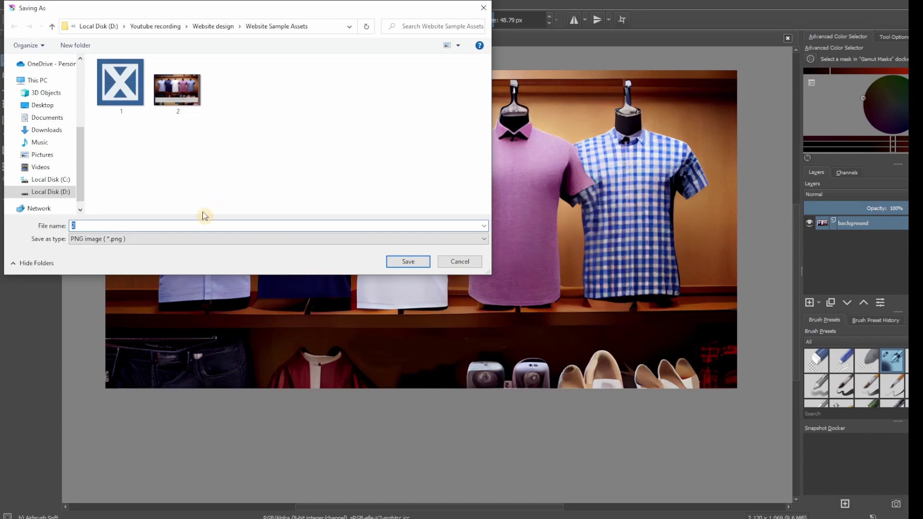
key("Return")
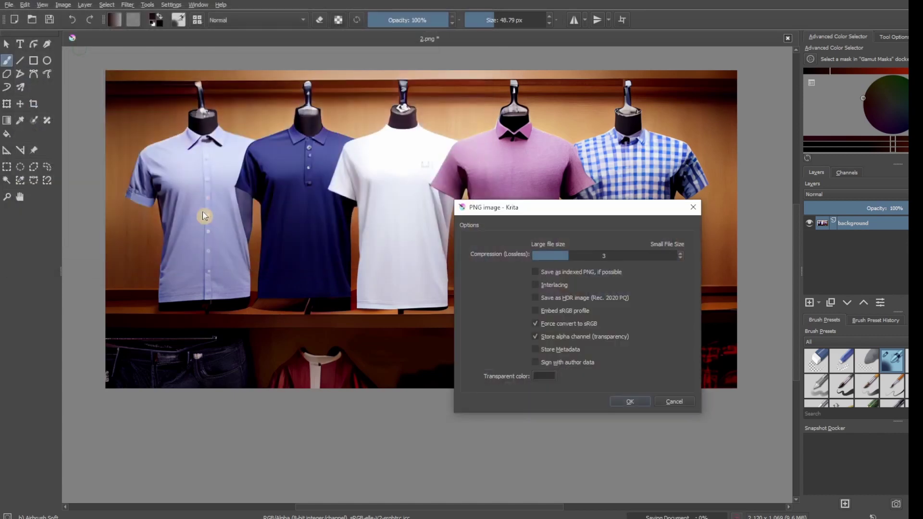
left_click(631, 402)
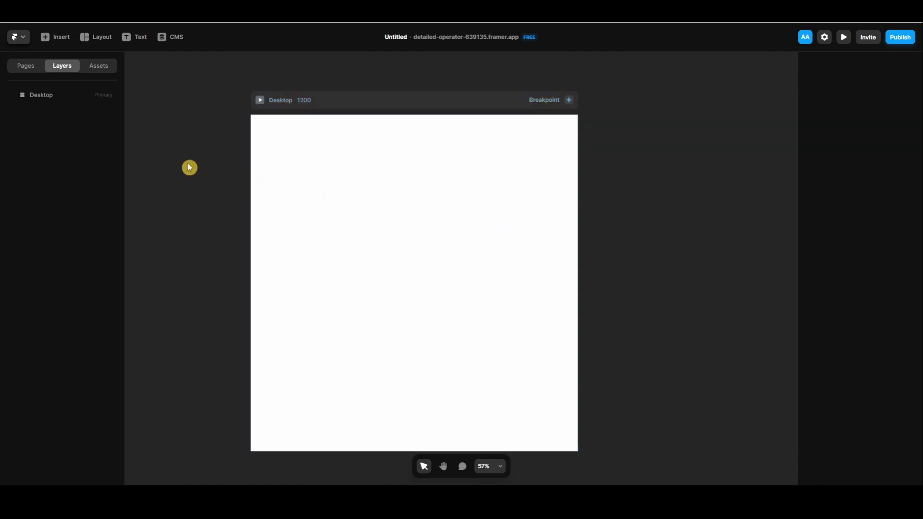
Place a light topbar navigation template on the Desktop page
left_click(45, 38)
left_click(78, 143)
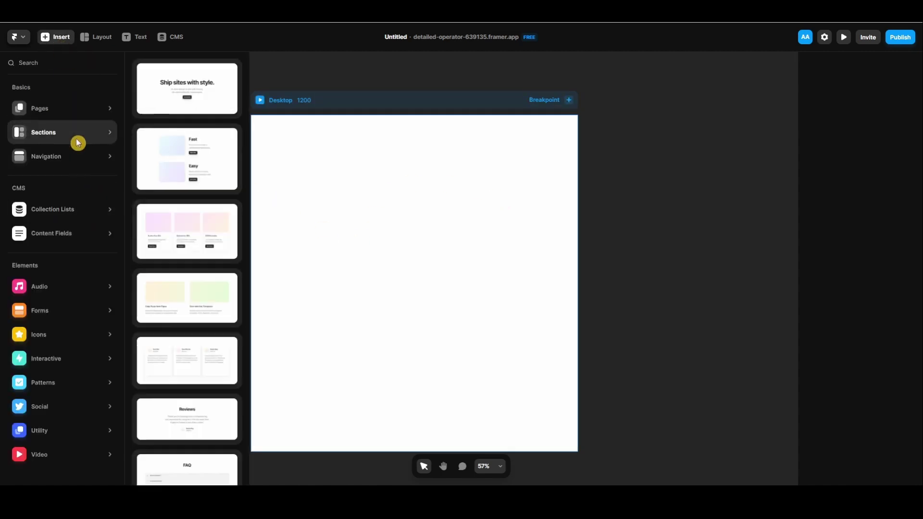
left_click(78, 150)
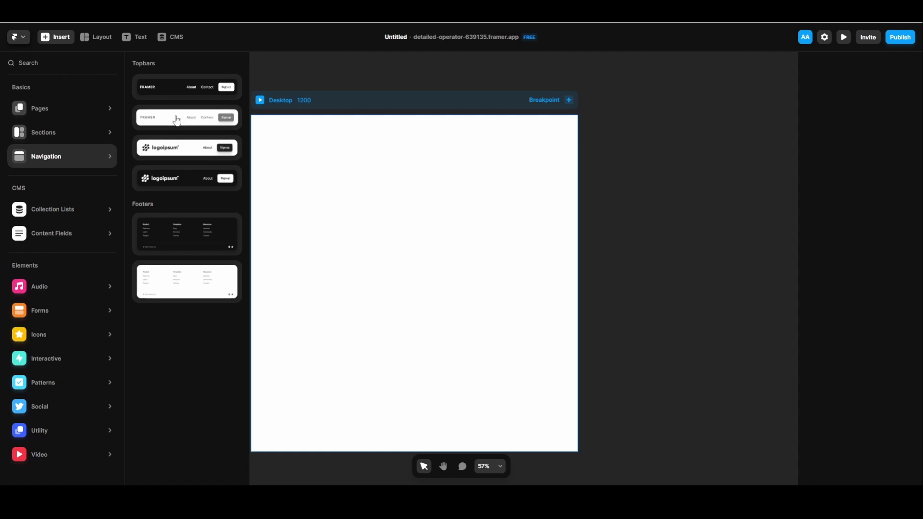
left_click_drag(176, 119, 397, 136)
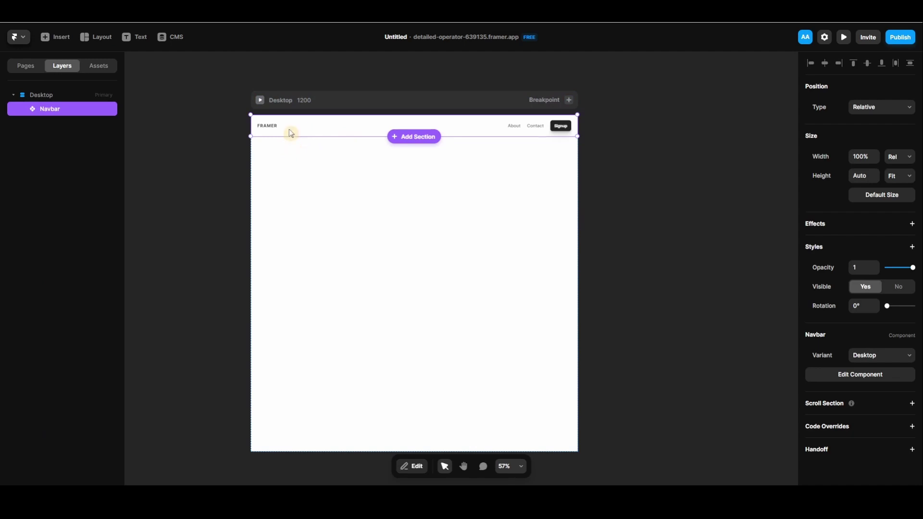
Open the Navbar component and bring its full Desktop variant into view
double_click(371, 132)
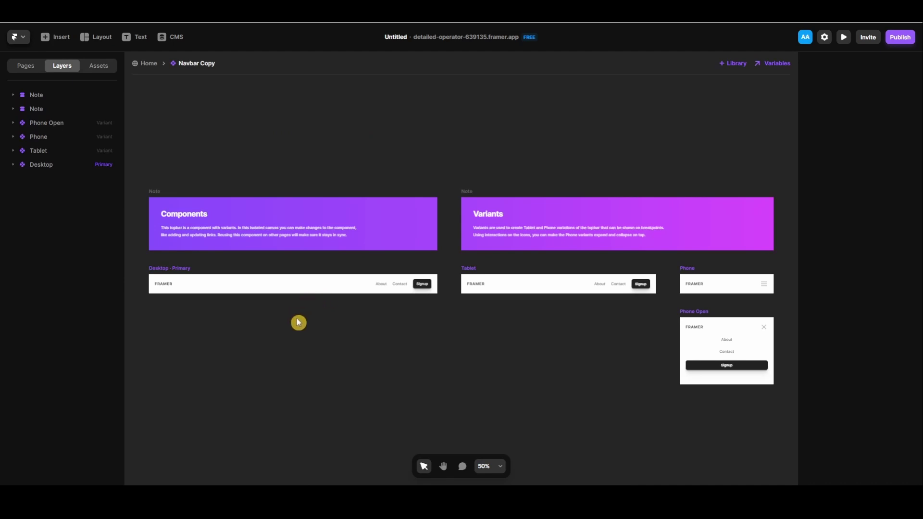
scroll(295, 326, "up", 5)
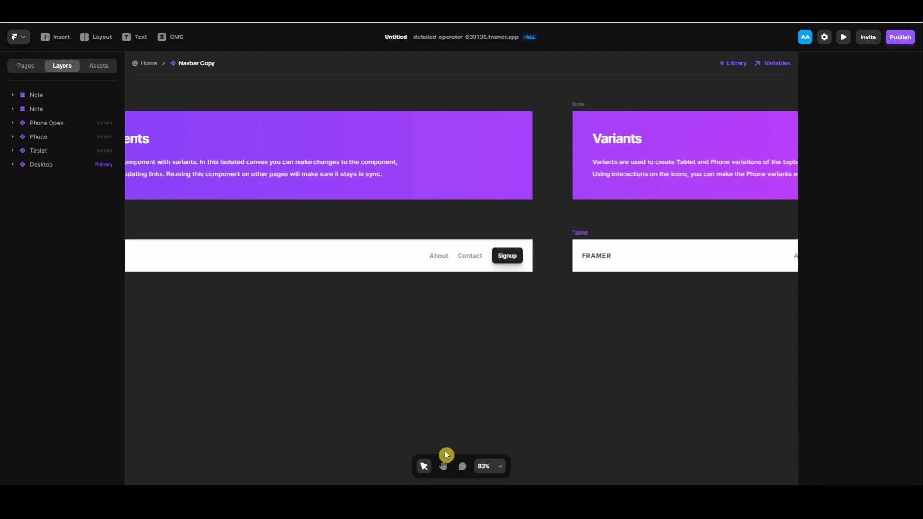
left_click(443, 469)
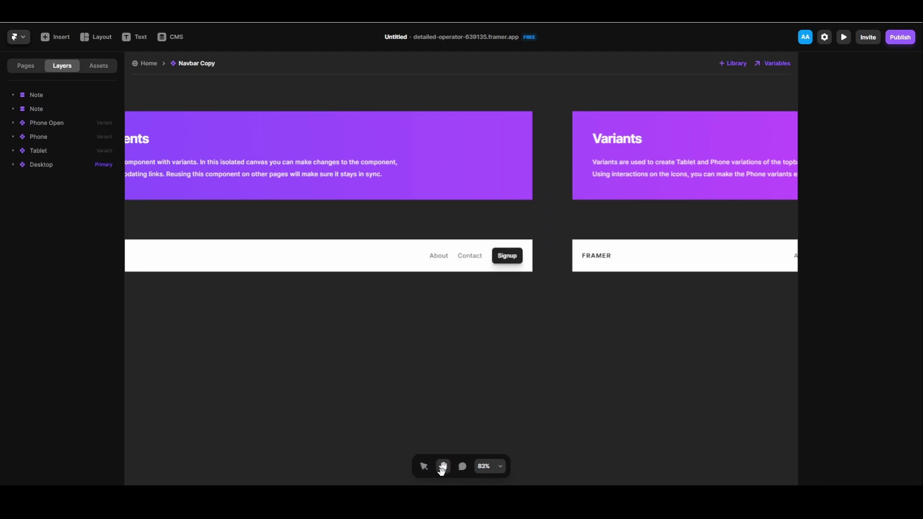
left_click_drag(223, 330, 408, 330)
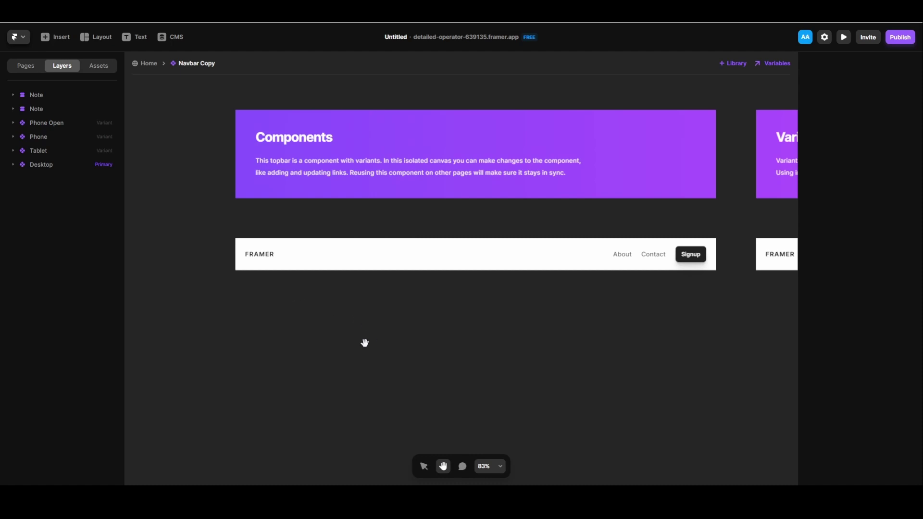
left_click(423, 468)
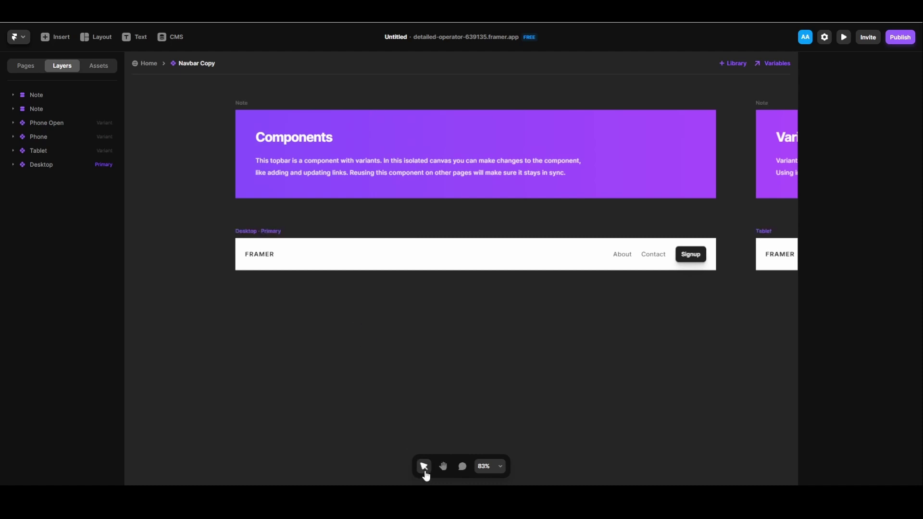
Replace the FRAMER placeholder text with an image frame for the navbar logo
double_click(262, 257)
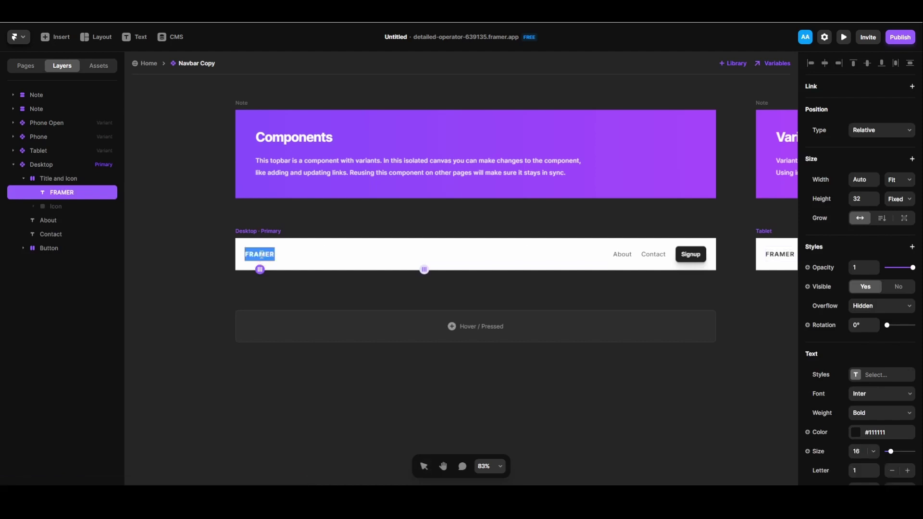
key("BackSpace")
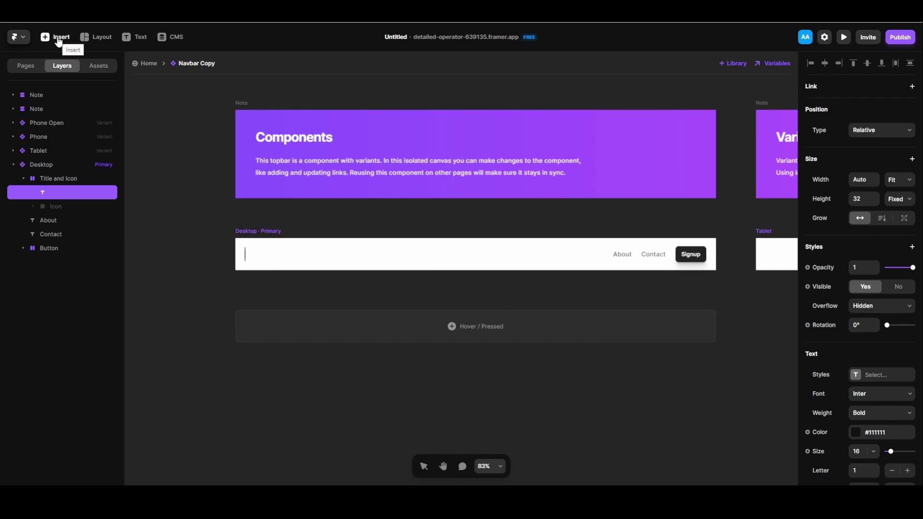
left_click(89, 36)
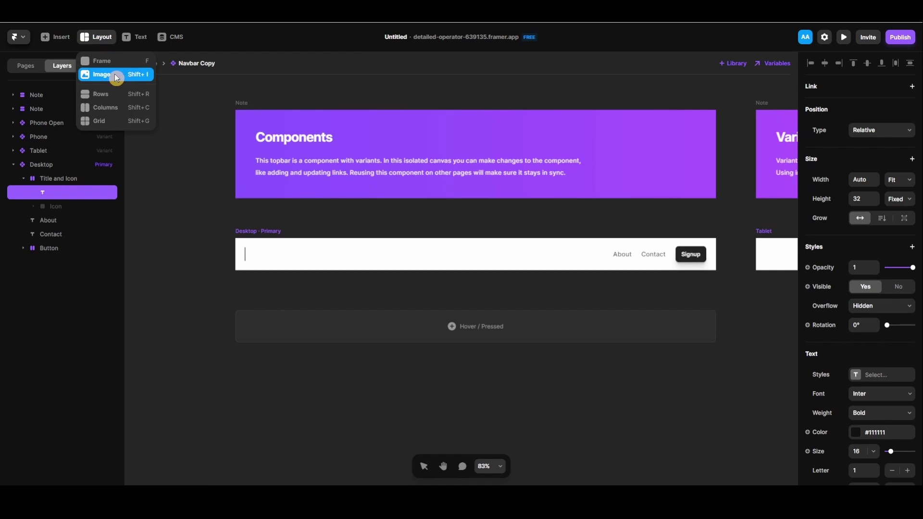
left_click(112, 76)
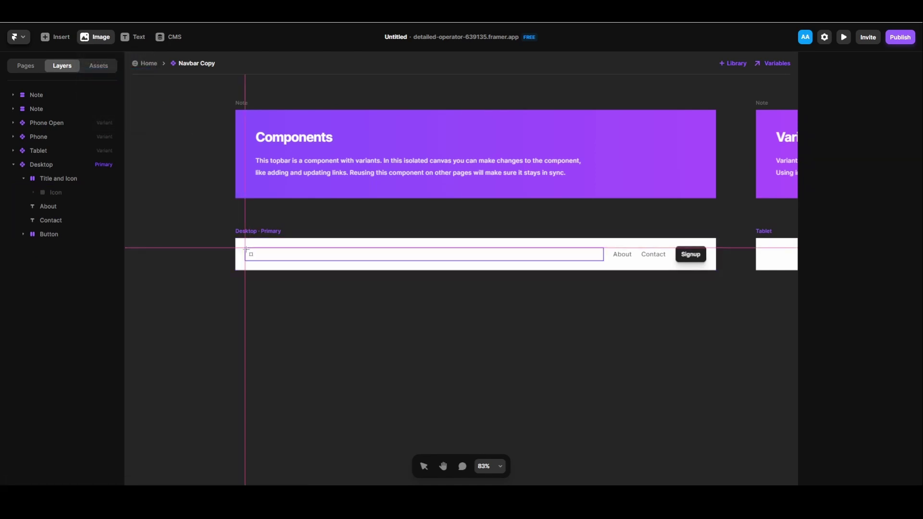
left_click_drag(248, 249, 263, 261)
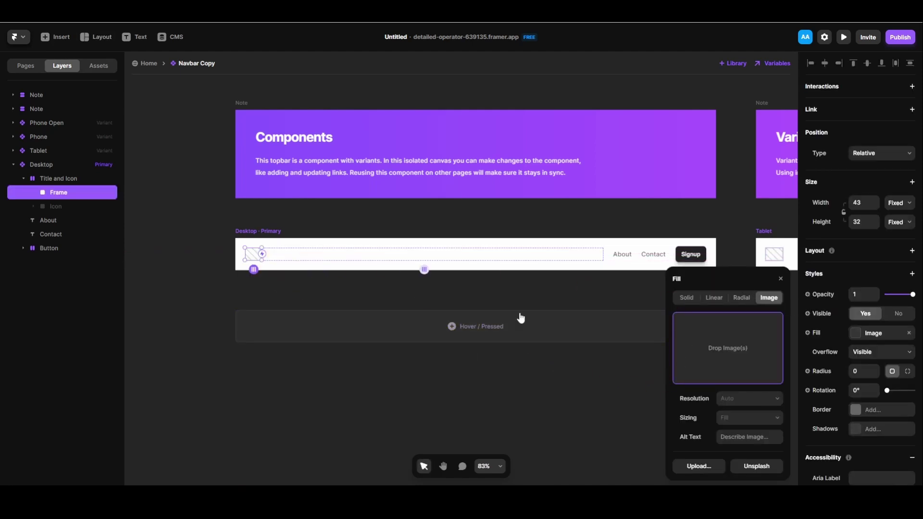
Upload 1.png as the logo frame's image fill, then deselect the frame
left_click(710, 461)
left_click(703, 469)
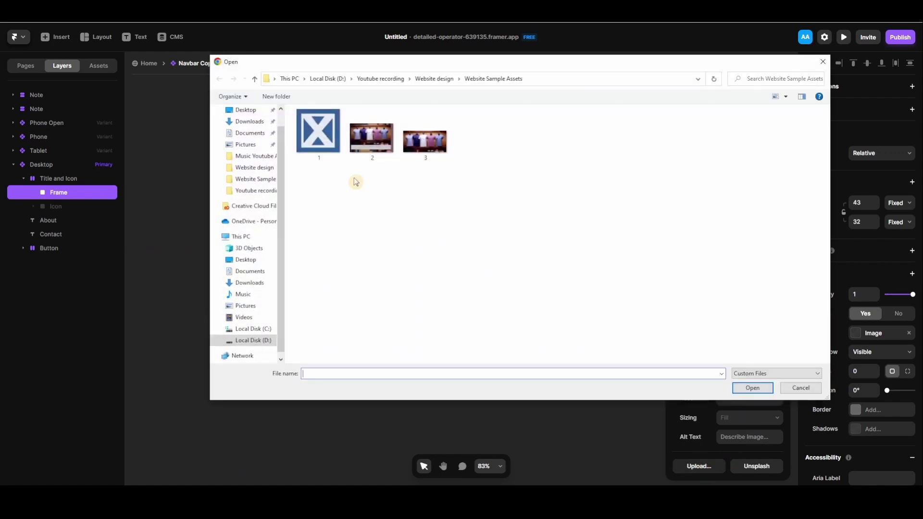
left_click(321, 143)
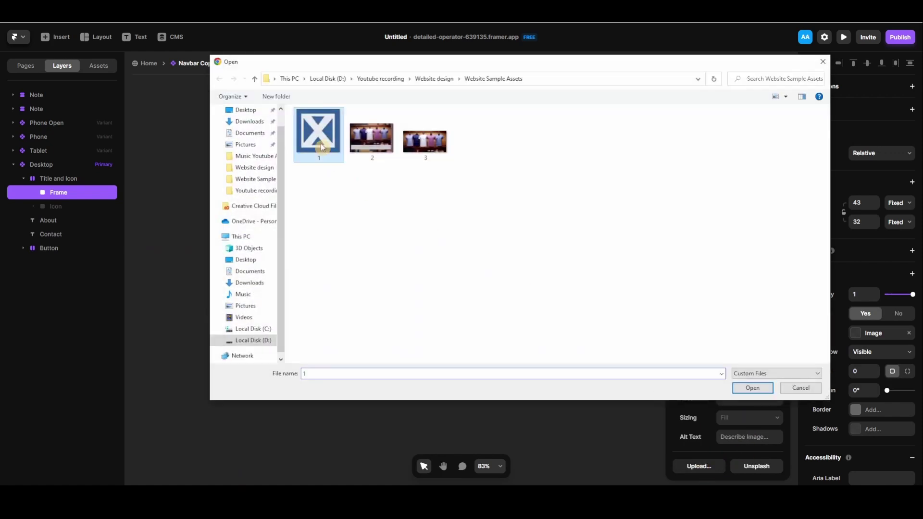
left_click(767, 392)
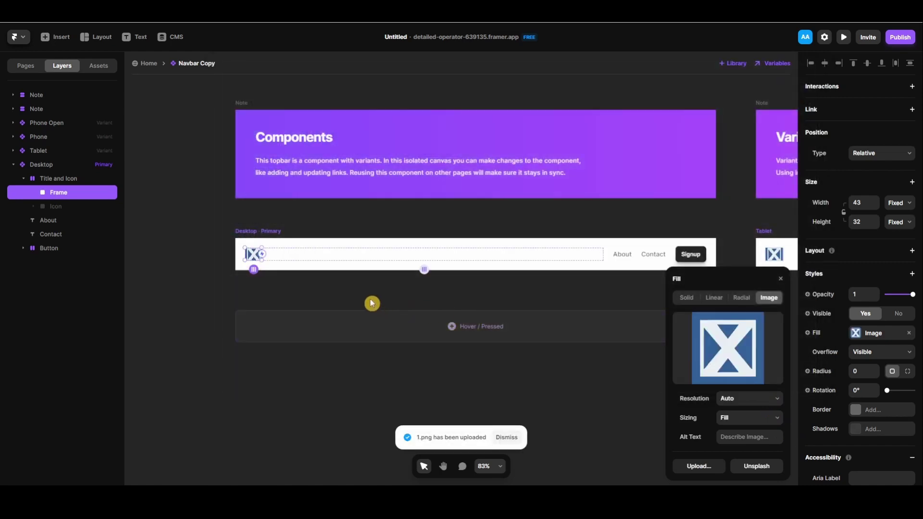
left_click(781, 279)
left_click(336, 294)
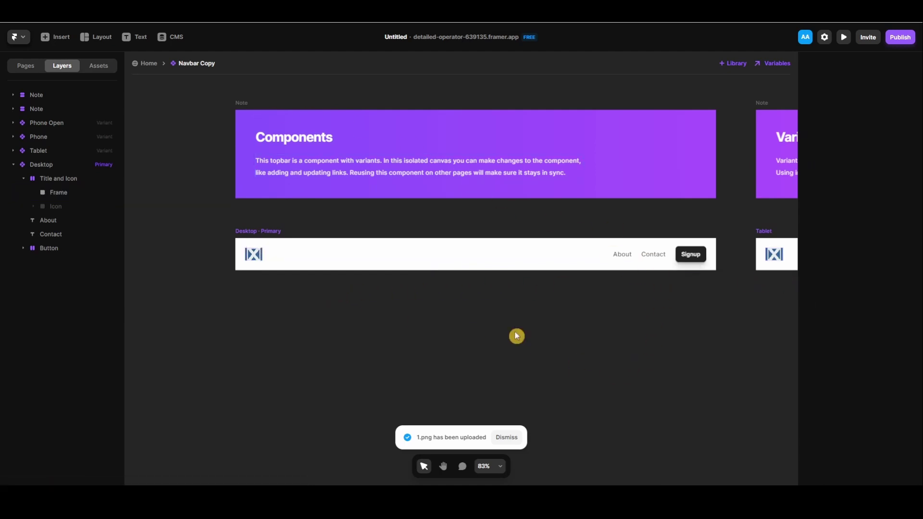
Return to the Home page and draw a 1200×581 image frame below the navbar
left_click(150, 64)
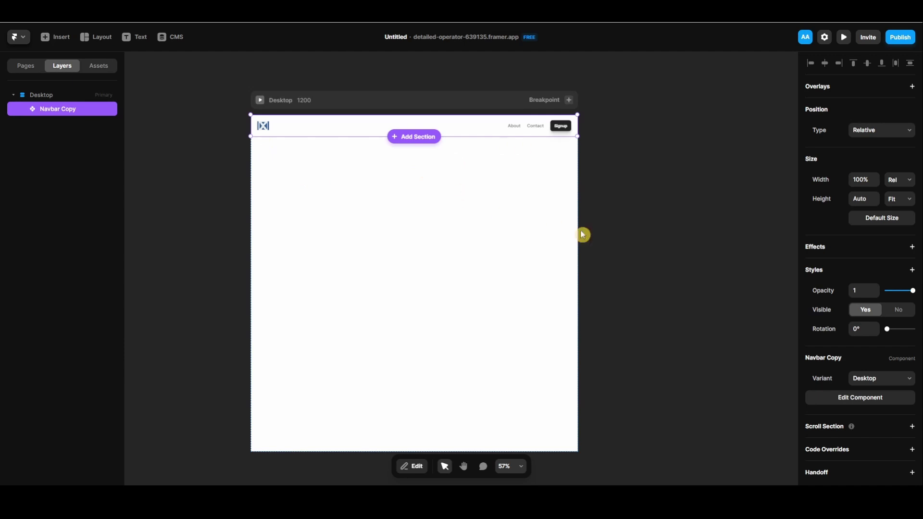
left_click(625, 260)
left_click(53, 95)
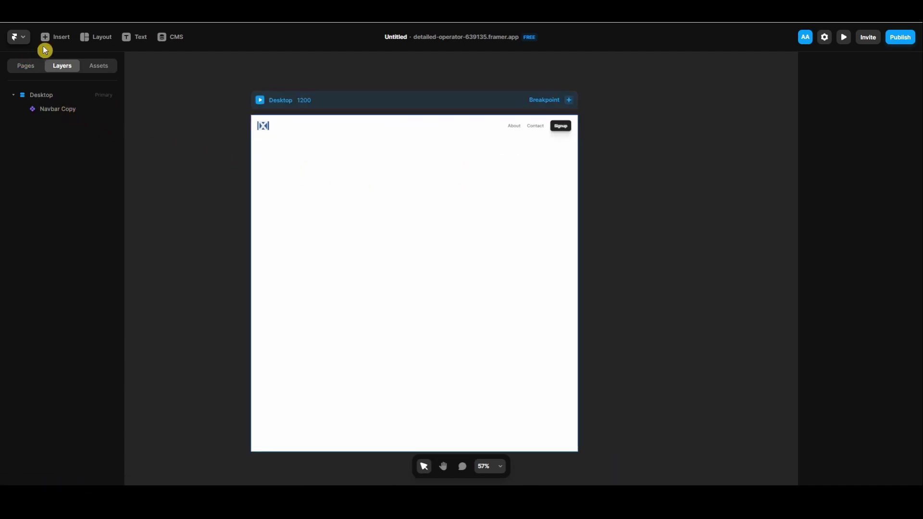
left_click(84, 42)
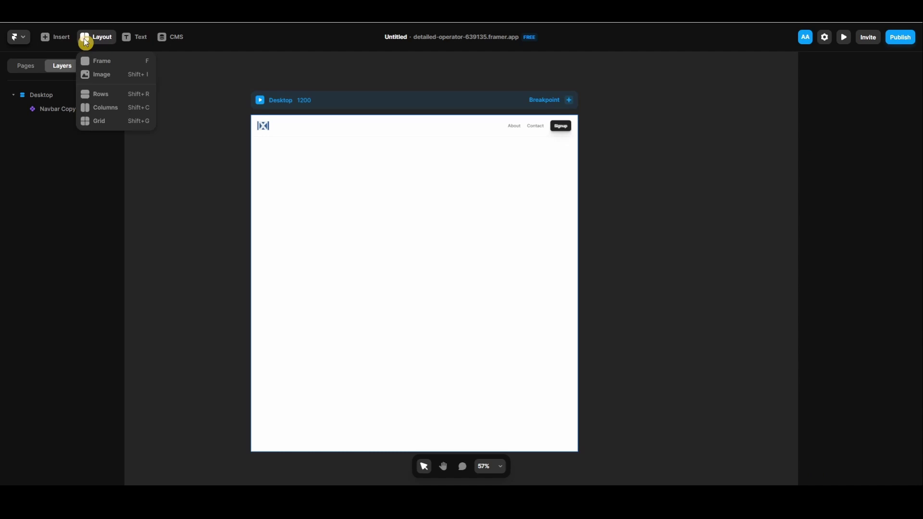
left_click(111, 76)
mouse_move(252, 136)
left_mouse_down()
mouse_move(550, 299)
mouse_move(578, 295)
left_mouse_up()
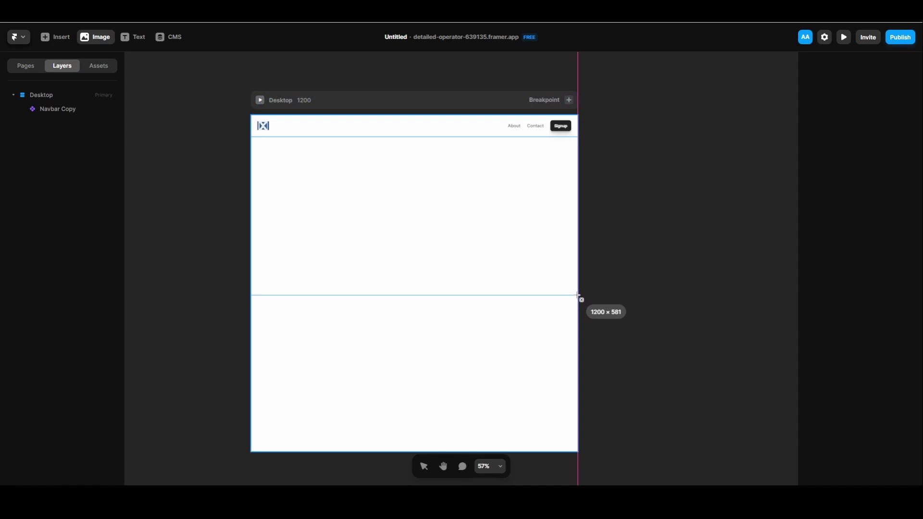
left_click_drag(578, 295, 578, 295)
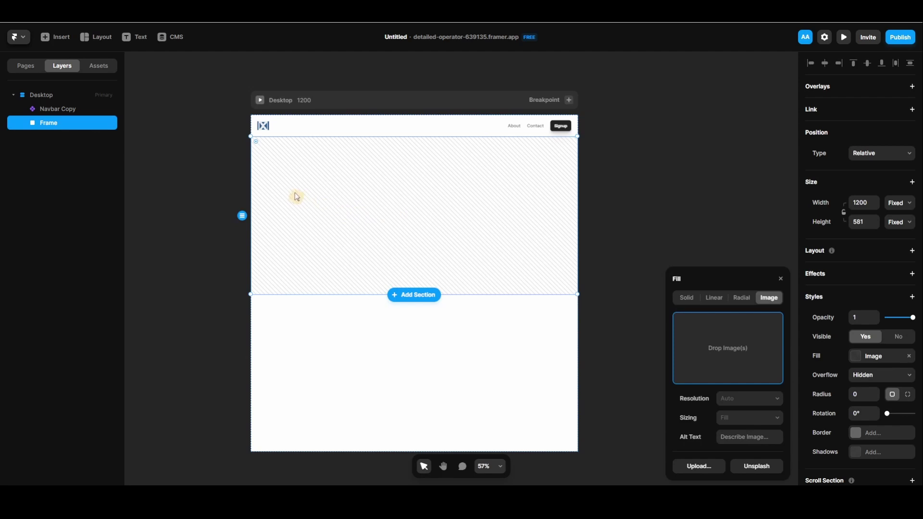
Fill the frame with the uploaded five-shirt mannequin image 3.png
left_click(700, 467)
left_click(433, 146)
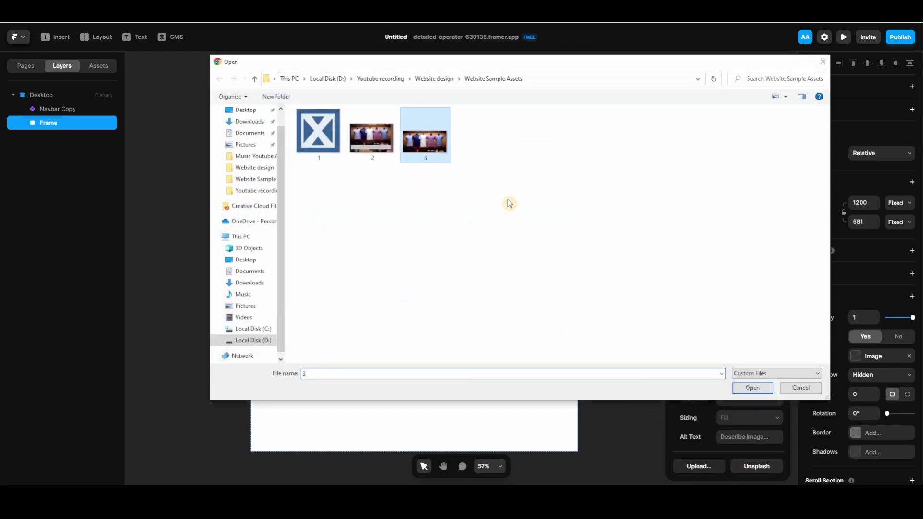
left_click(753, 388)
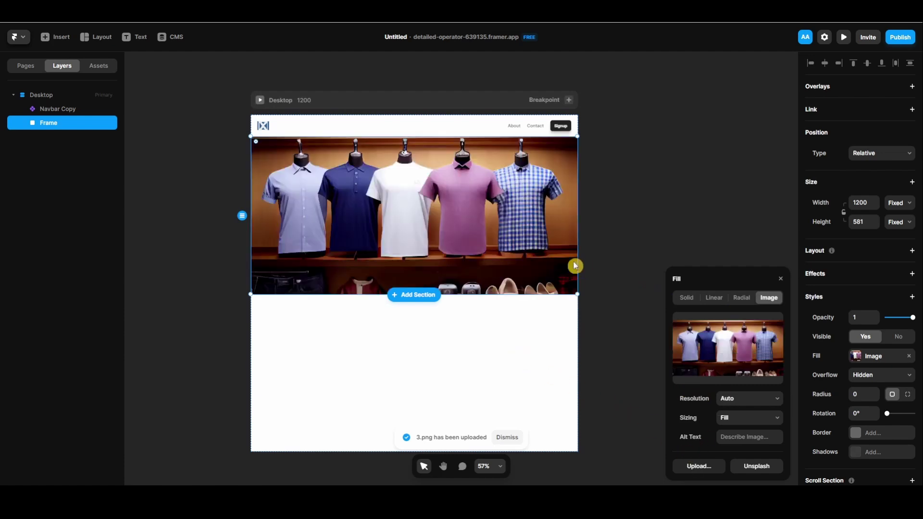
key("Escape")
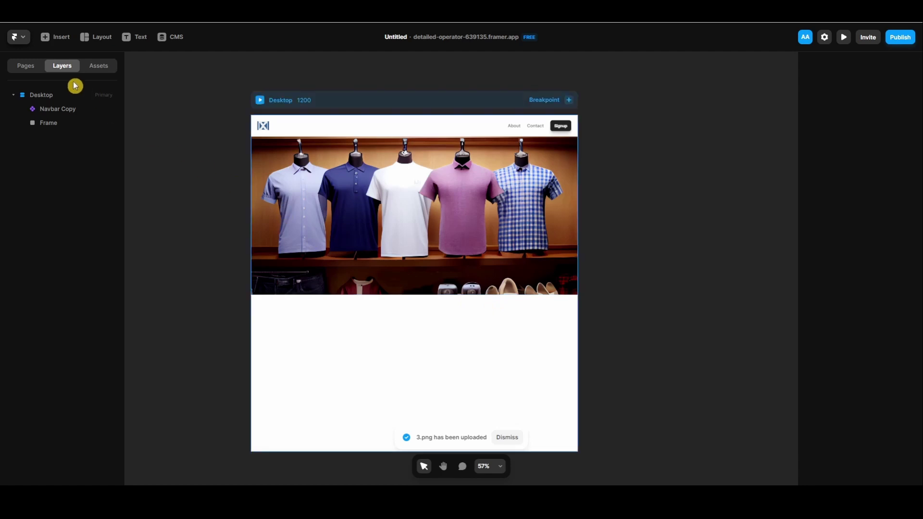
Insert the three-card Blog section (Scaling Your Site, Optimize for SEO, CMS Examples) below the hero
left_click(45, 40)
left_click(46, 42)
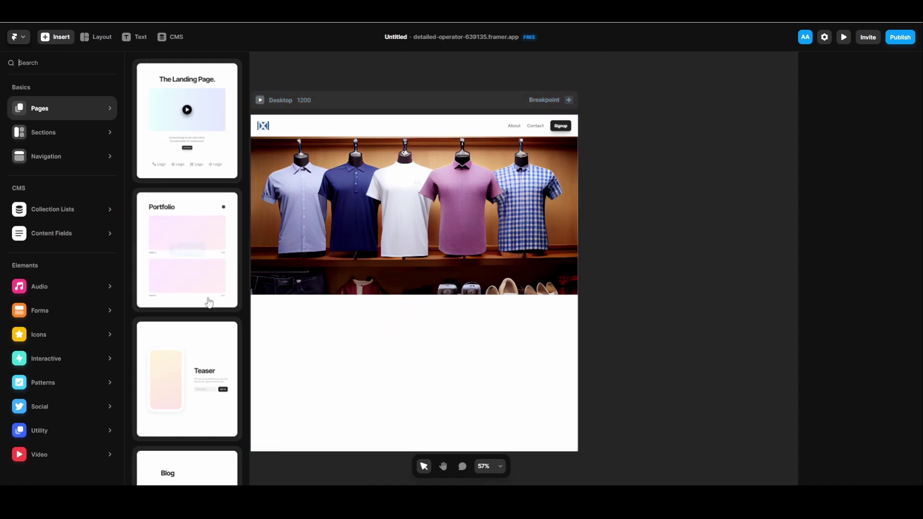
scroll(189, 356, "down", 3)
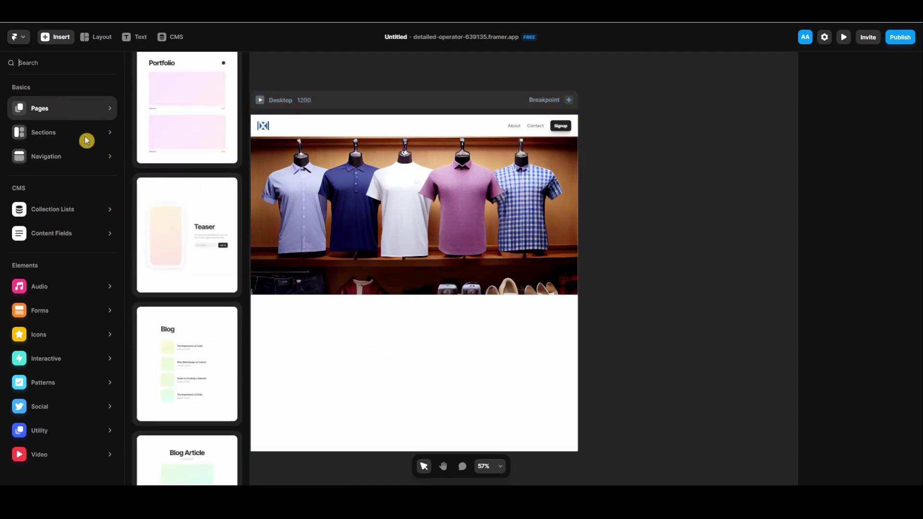
mouse_move(89, 126)
mouse_move(87, 164)
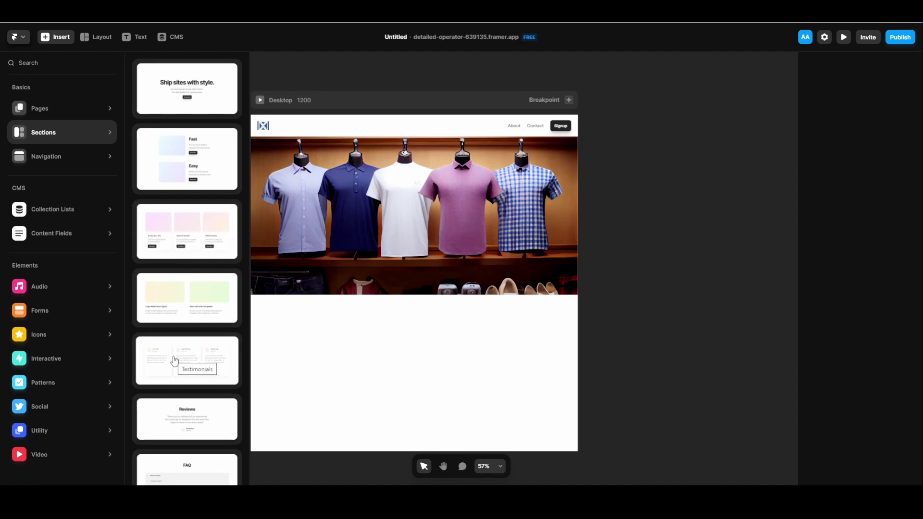
left_click(176, 226)
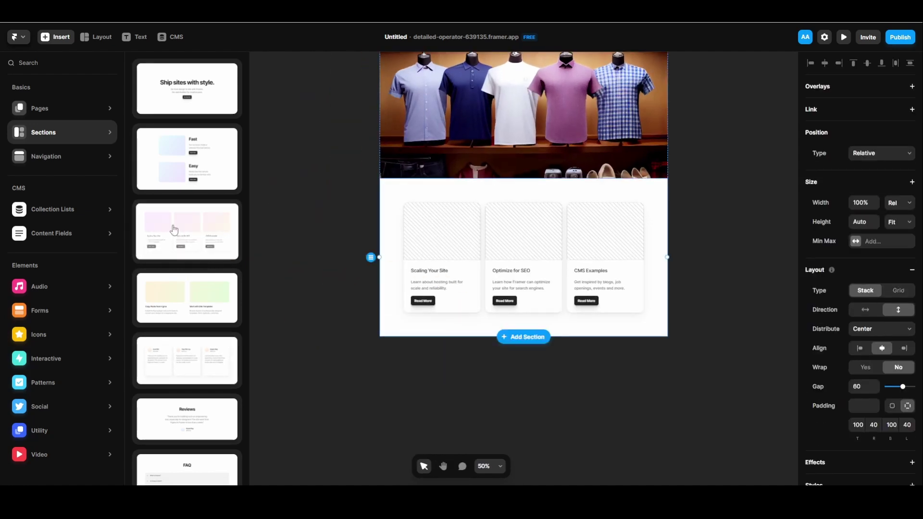
left_click(364, 315)
scroll(363, 313, "up", 5)
left_click(455, 341)
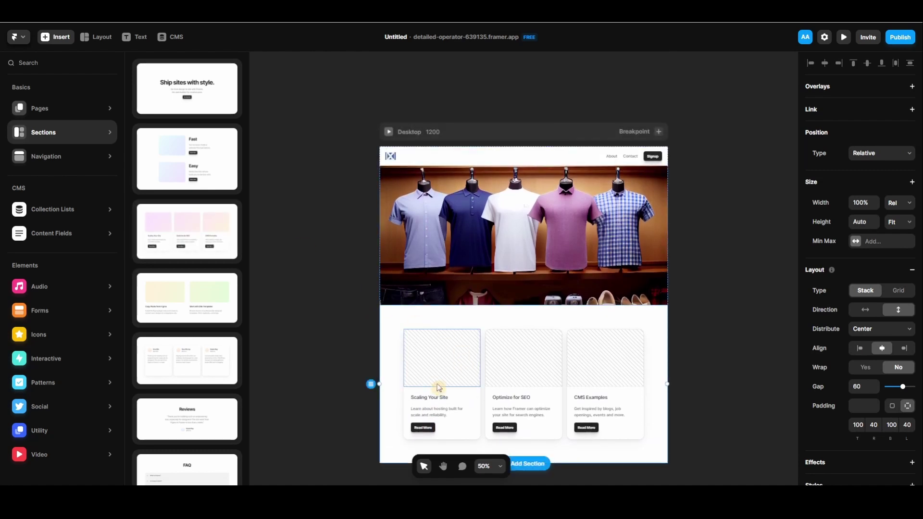
left_click(444, 400)
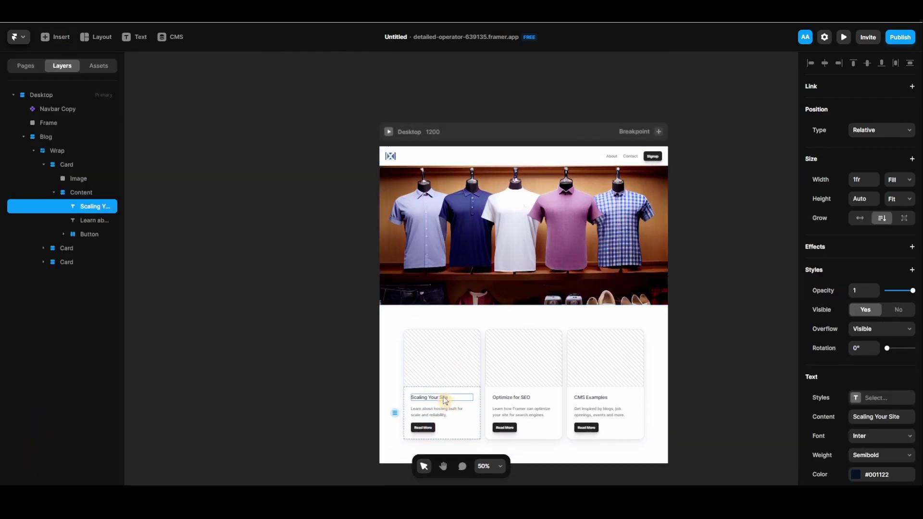
double_click(446, 395)
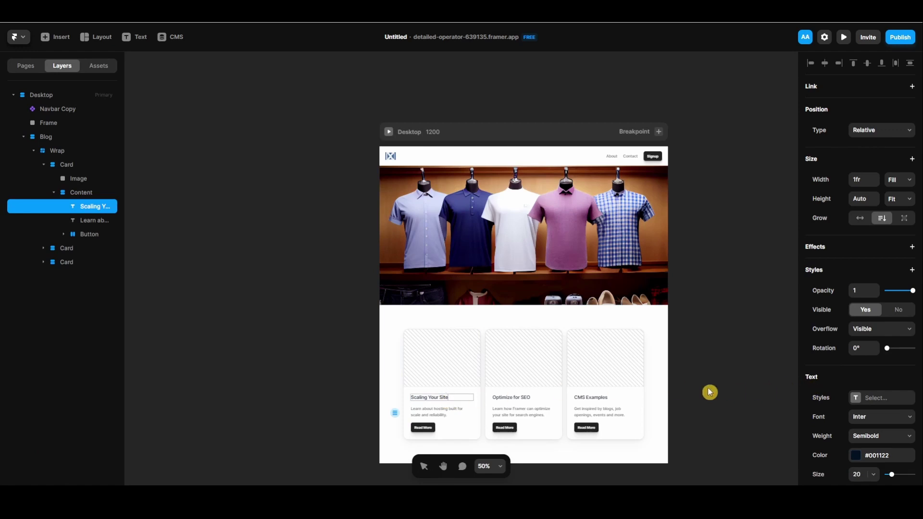
scroll(808, 359, "down", 3)
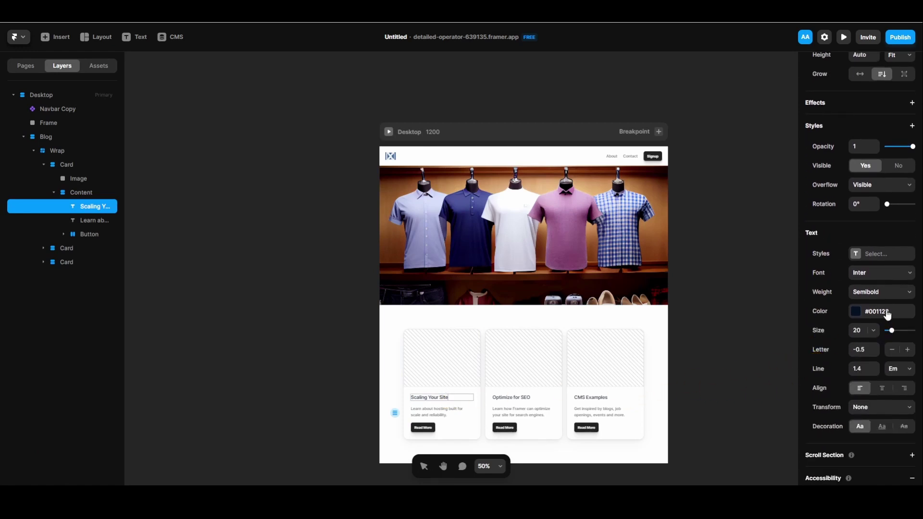
scroll(849, 384, "down", 1)
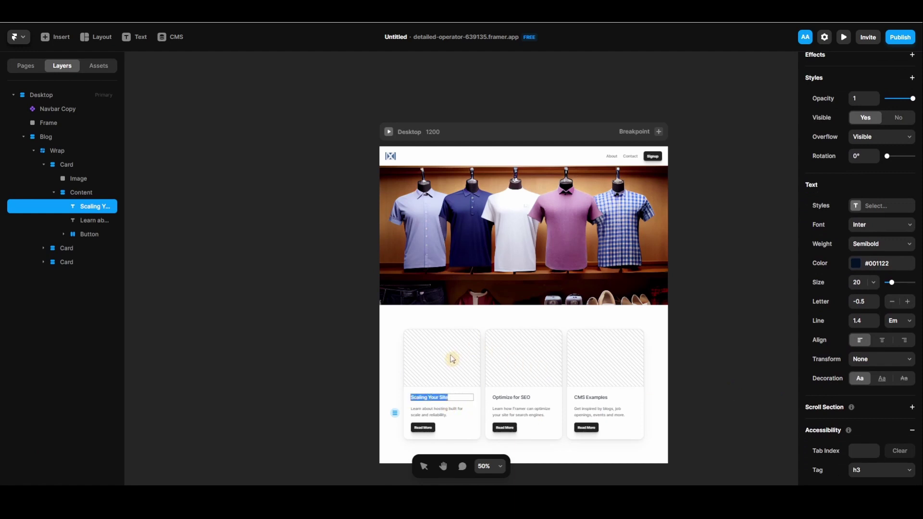
key("Escape")
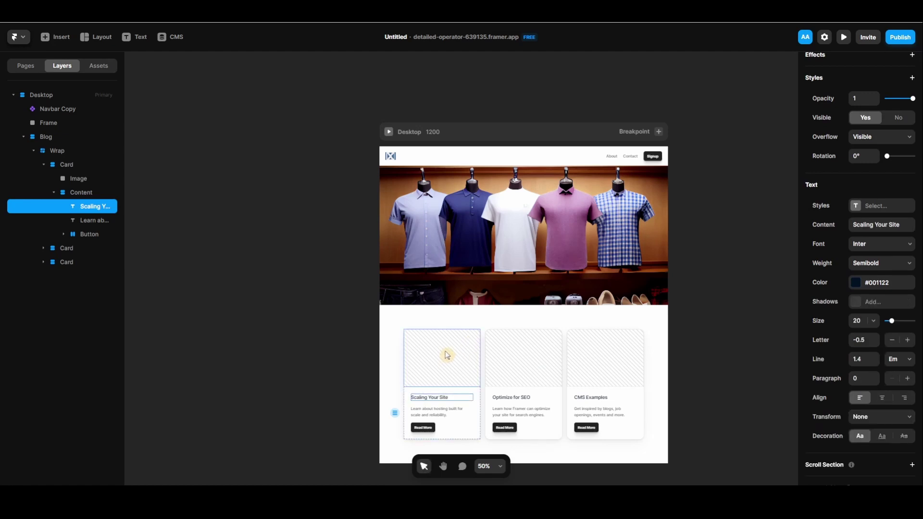
left_click(447, 357)
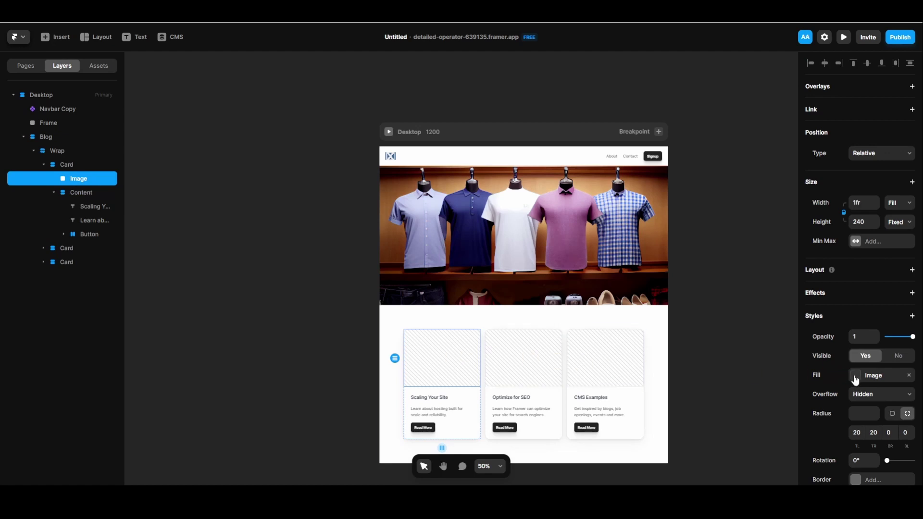
left_click(884, 377)
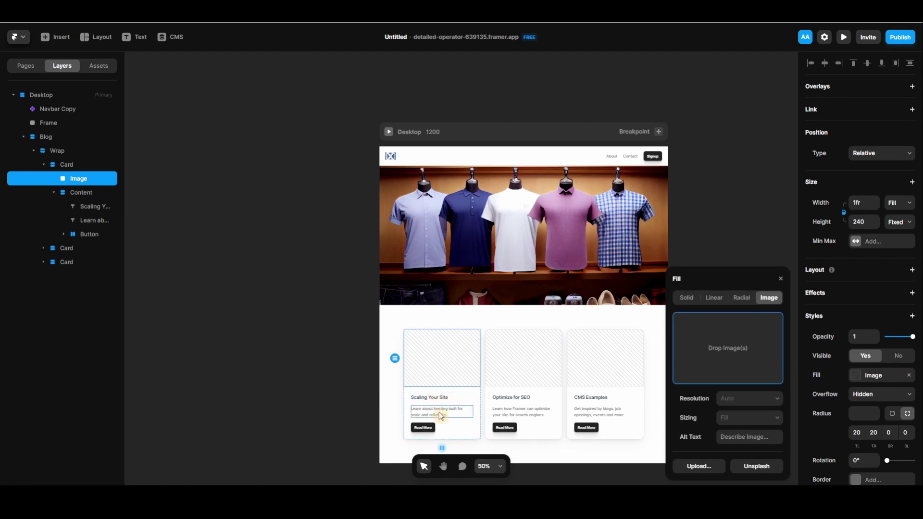
left_click(780, 279)
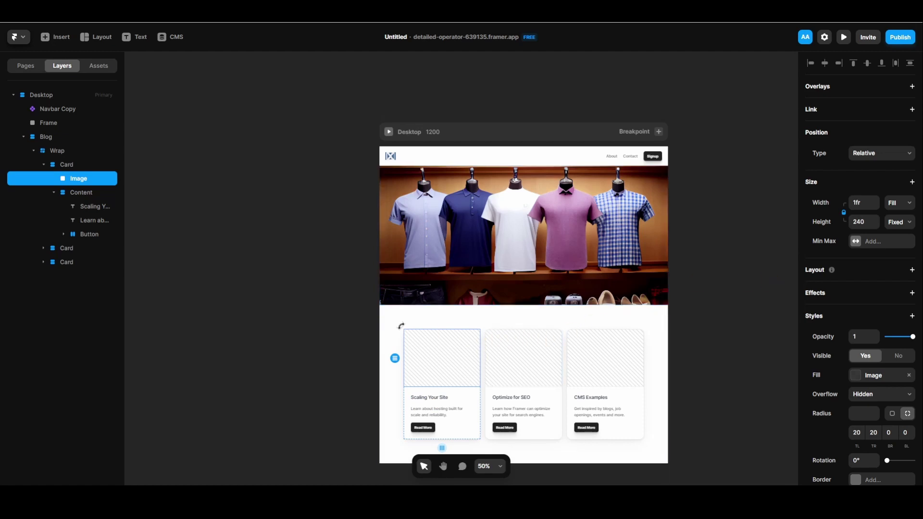
Open the Insert panel showing the Sections templates
left_click(56, 38)
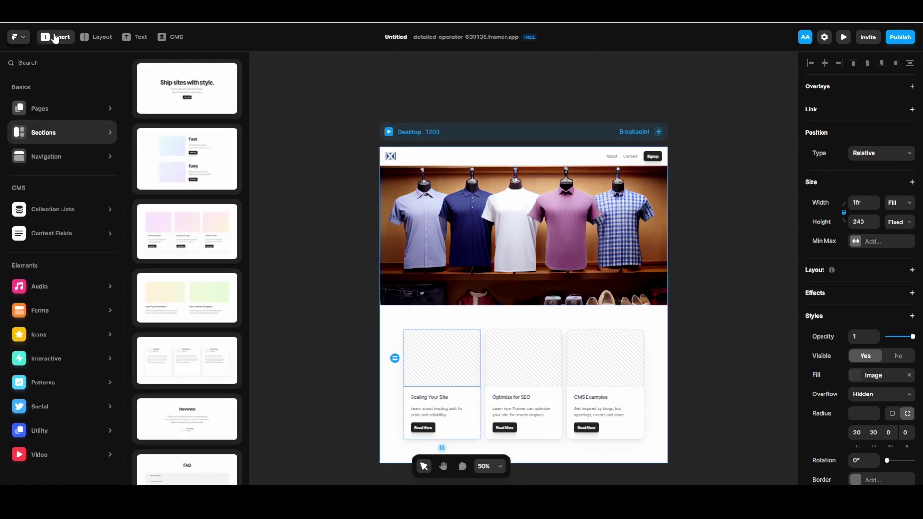